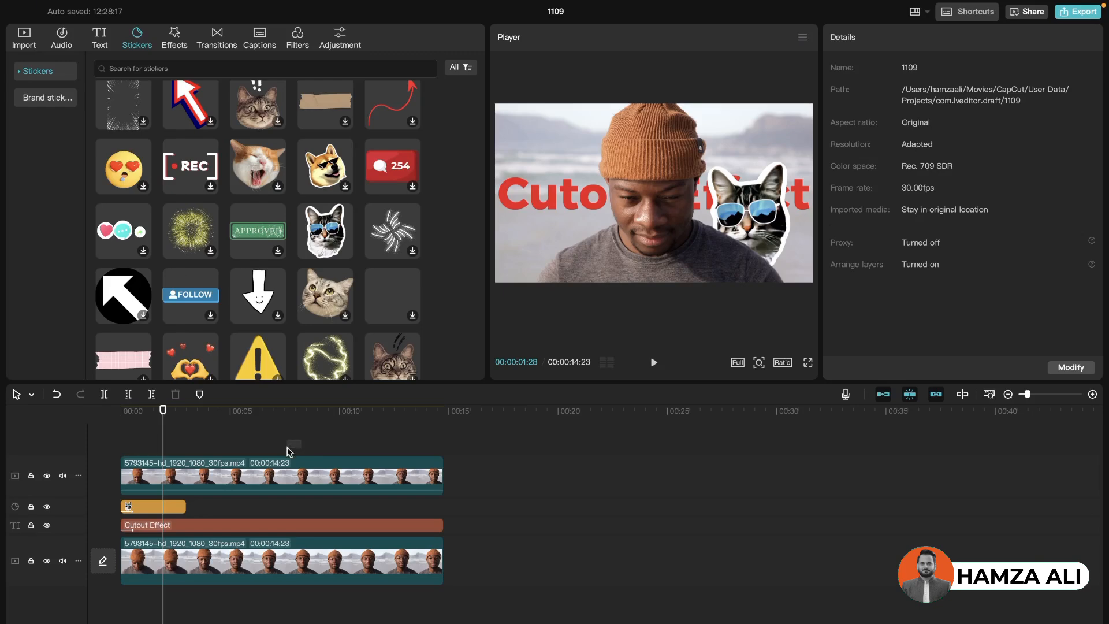
{"action": "left_click_drag", "start_coordinate": [300, 443], "coordinate": [175, 546]}
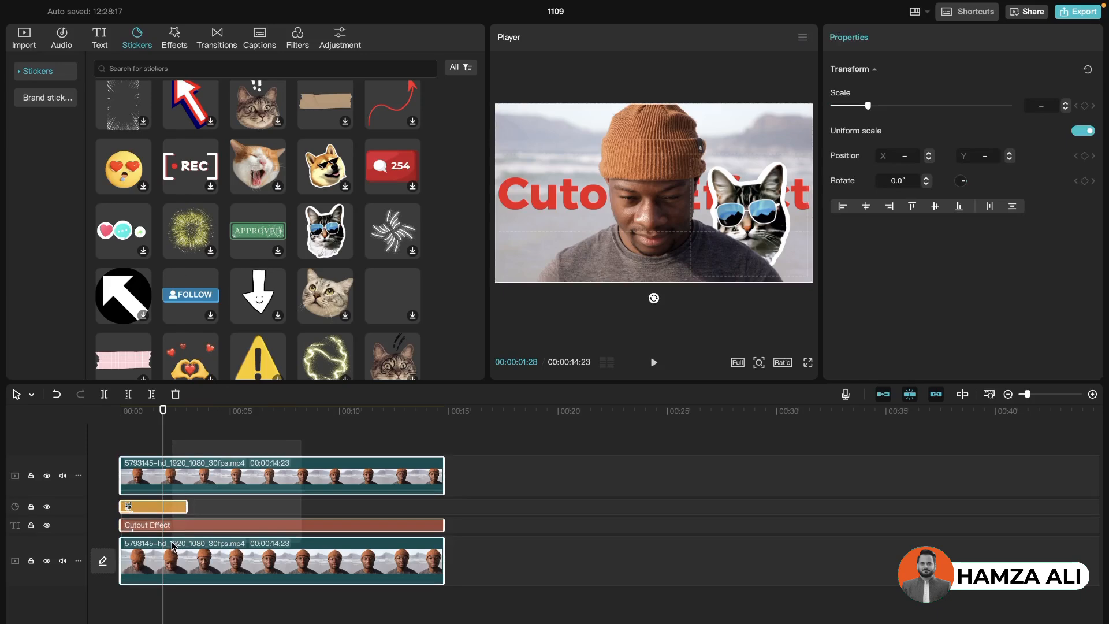
{"action": "left_click", "coordinate": [242, 444]}
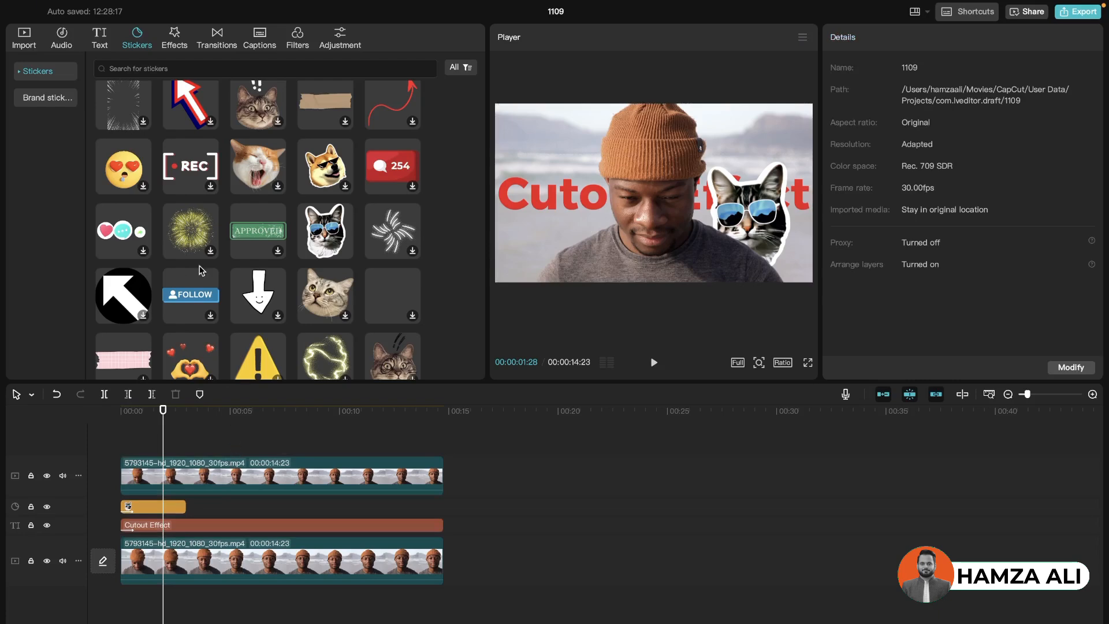
{"action": "left_click", "coordinate": [192, 525]}
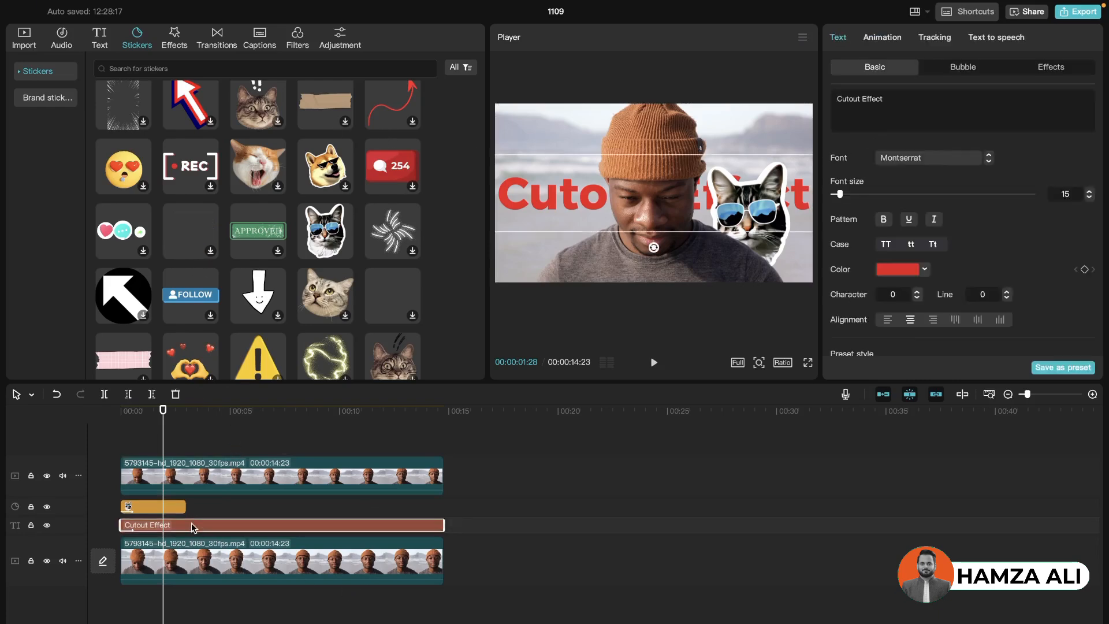
{"action": "left_click", "coordinate": [203, 473]}
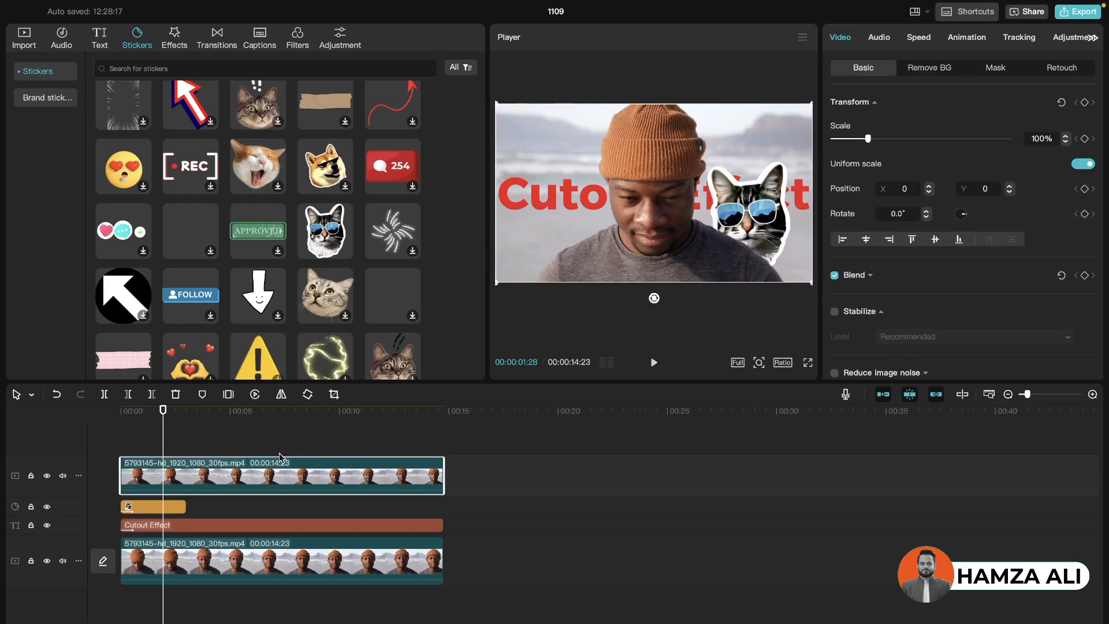
Move the cat sticker to a track above the upper video clip and remove its entrance animation
{"action": "left_click_drag", "start_coordinate": [168, 514], "coordinate": [172, 463]}
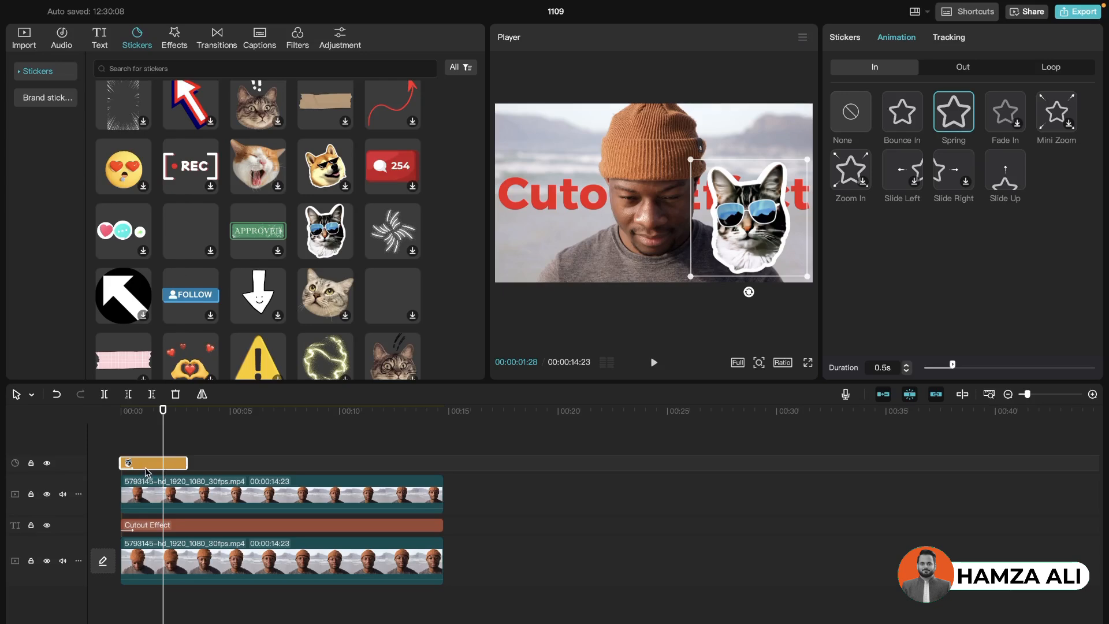
{"action": "left_click", "coordinate": [855, 123]}
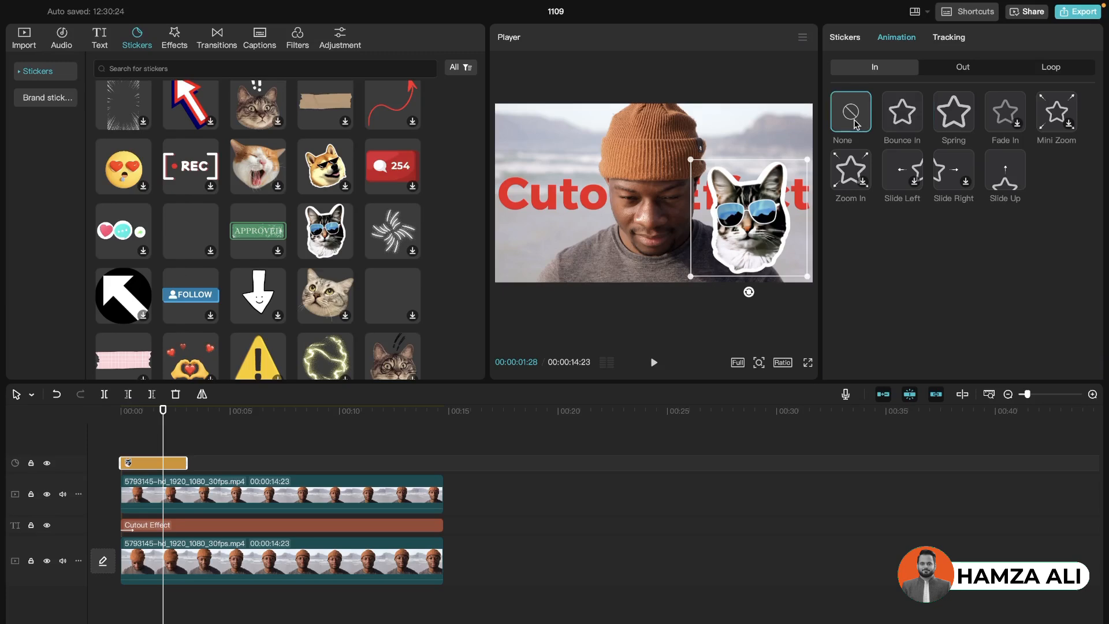
Remove the entrance animation from the Cutout Effect text and return to its basic text settings
{"action": "left_click", "coordinate": [272, 530]}
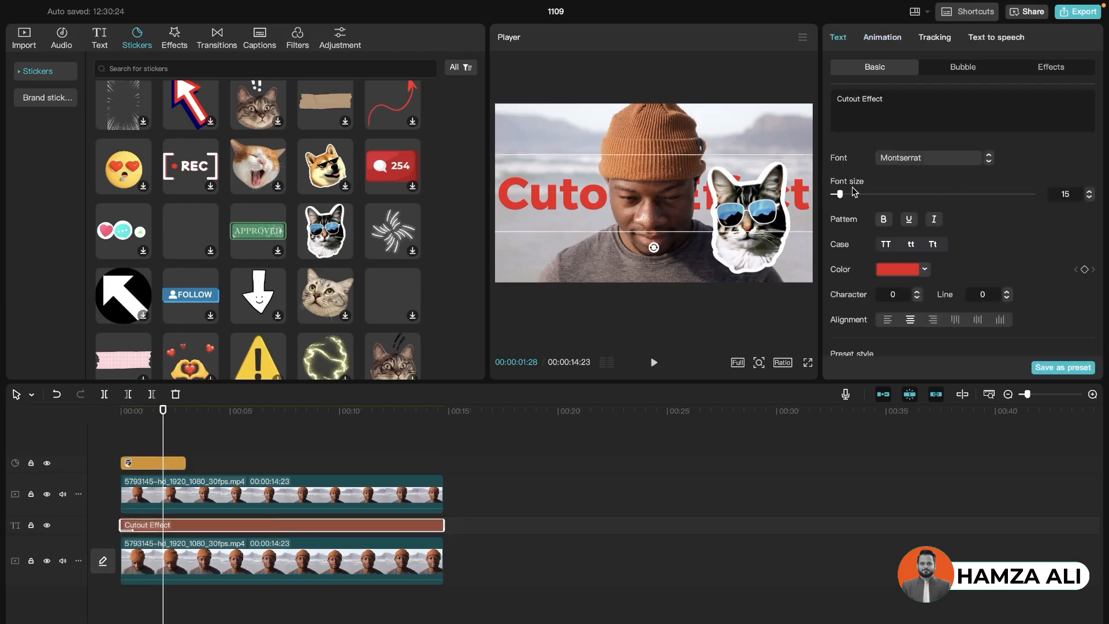
{"action": "left_click", "coordinate": [875, 42]}
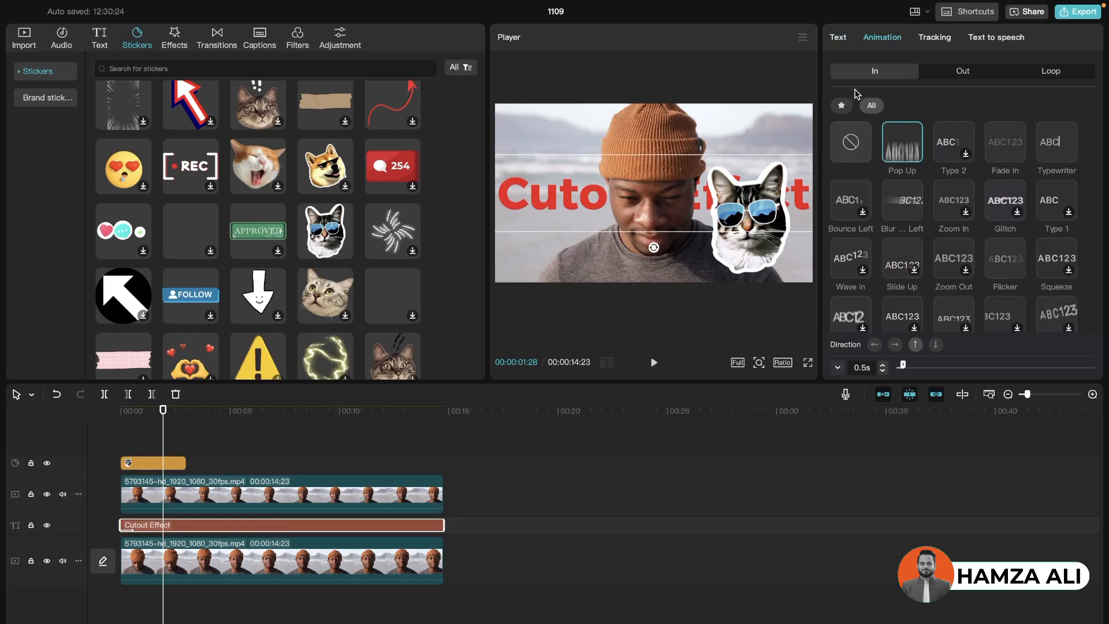
{"action": "left_click", "coordinate": [853, 143]}
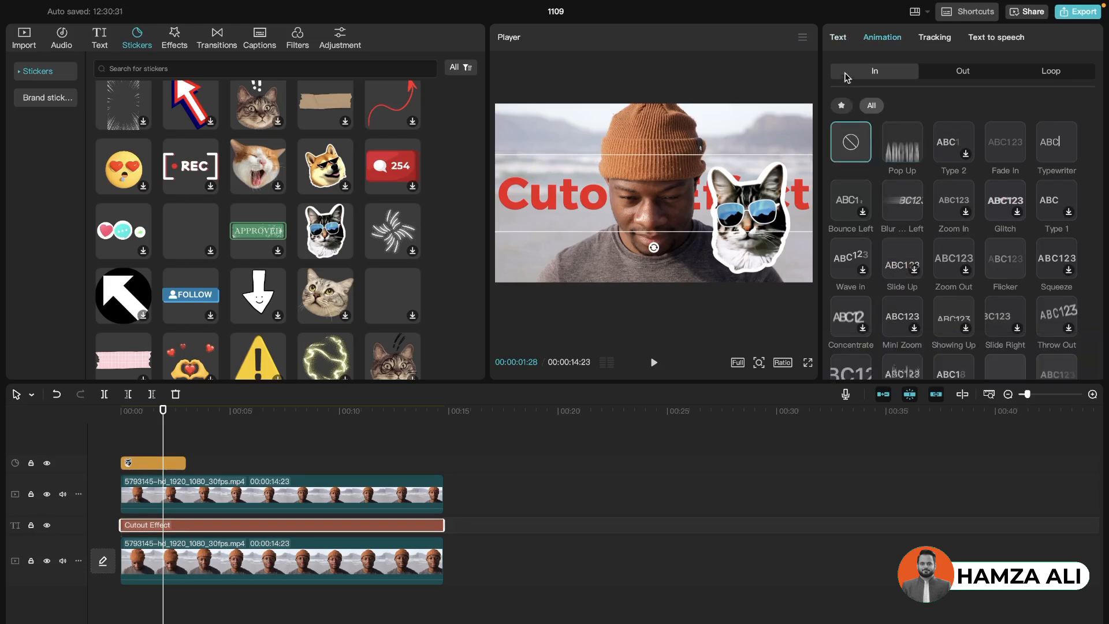
{"action": "left_click", "coordinate": [839, 39]}
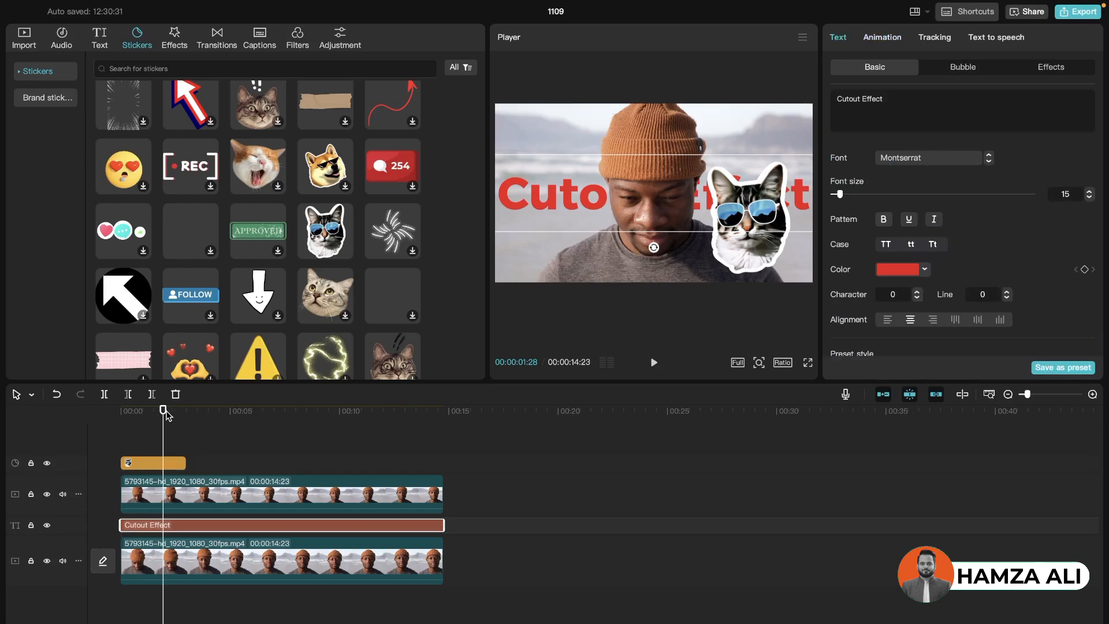
Play the opening of the timeline to check the sticker and text, and return the playhead to the start
{"action": "left_click_drag", "start_coordinate": [165, 412], "coordinate": [119, 415]}
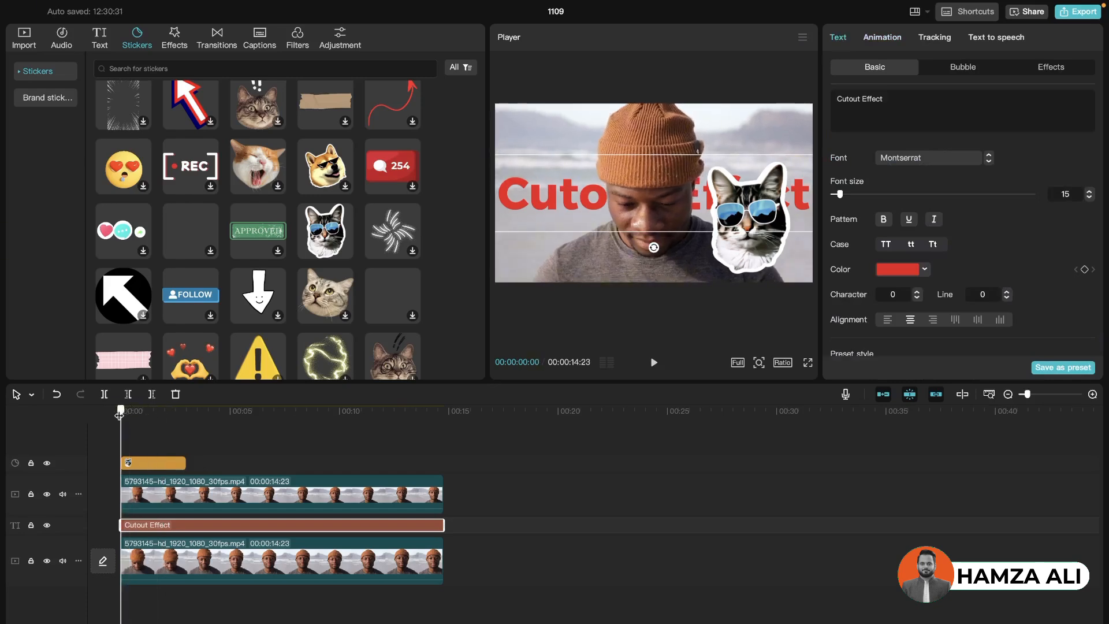
{"action": "left_click", "coordinate": [160, 464]}
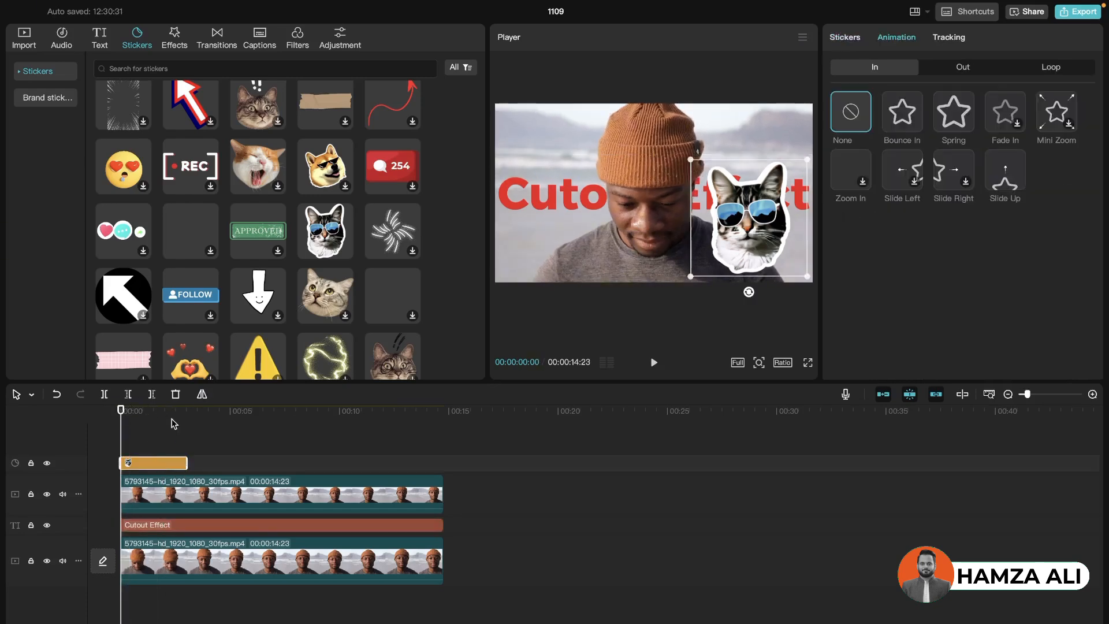
{"action": "key", "text": "space"}
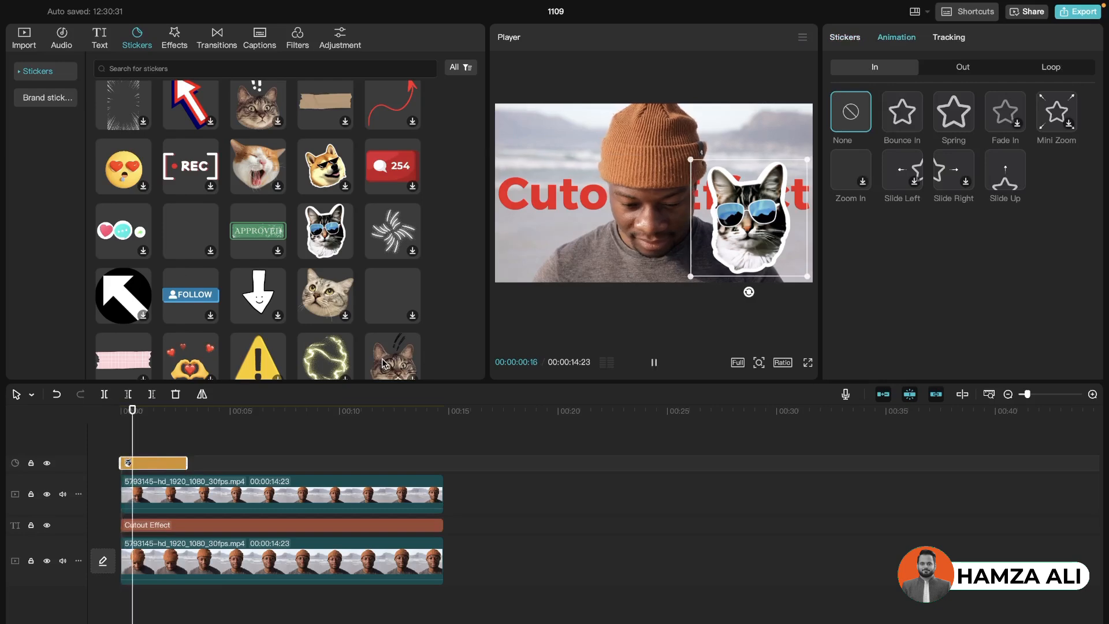
{"action": "key", "text": "space"}
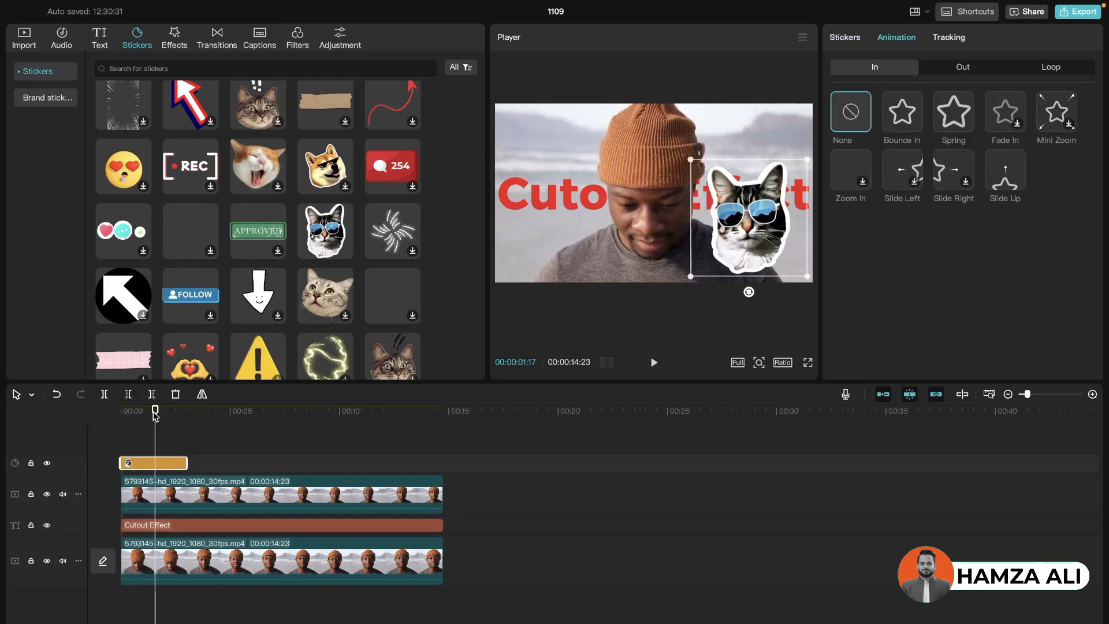
{"action": "left_click_drag", "start_coordinate": [155, 411], "coordinate": [121, 411]}
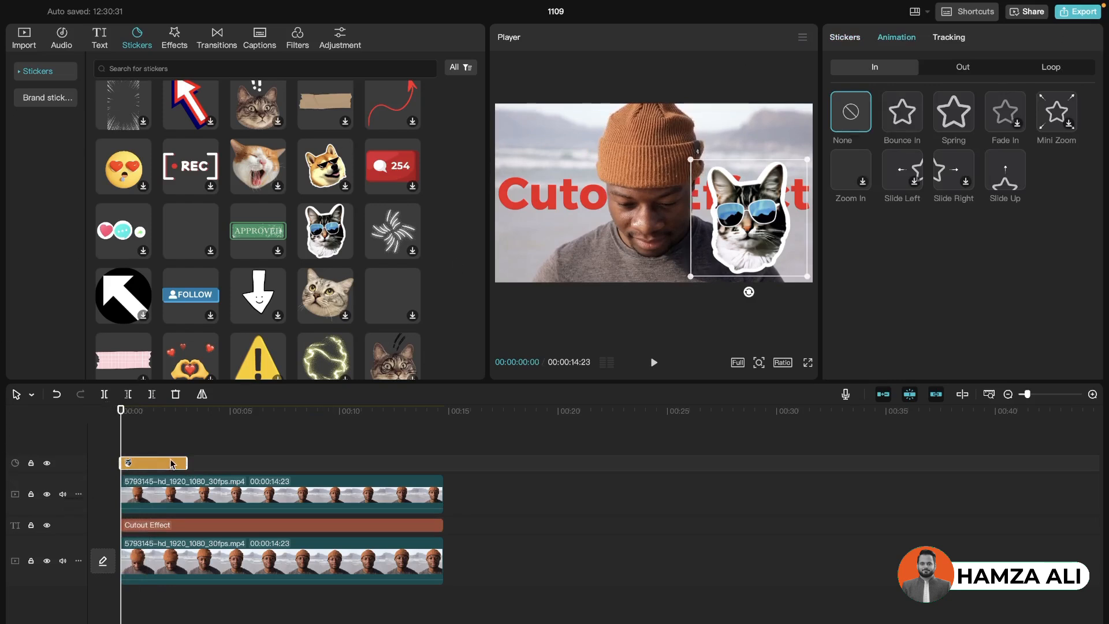
Add a scale keyframe at the cat sticker's start and set its scale to 100% at 00:00:01:06
{"action": "left_click", "coordinate": [850, 41]}
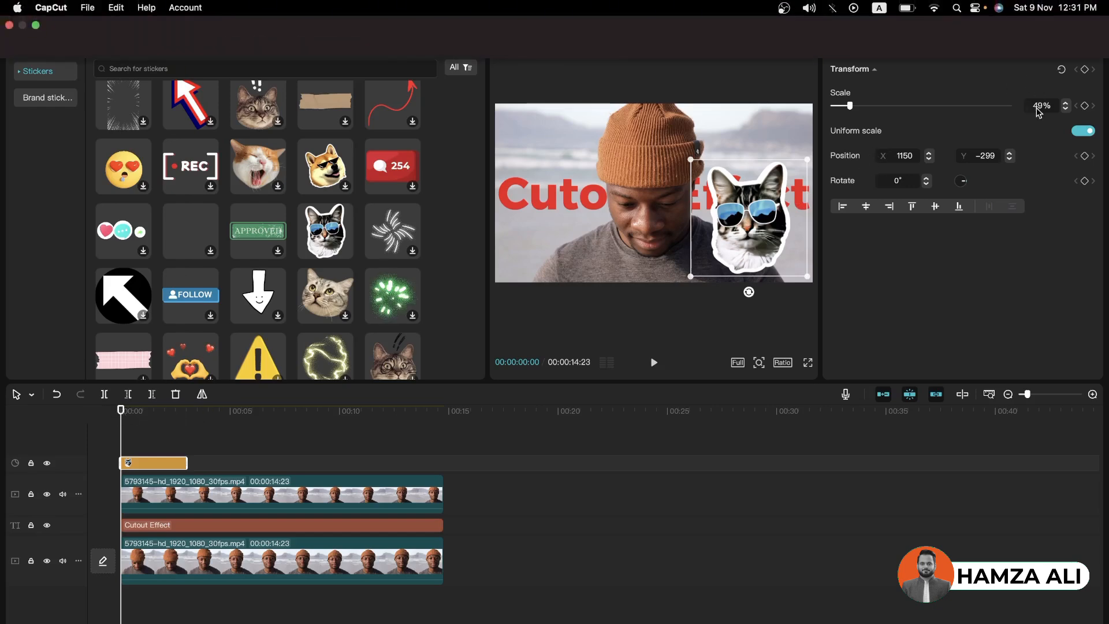
{"action": "left_click", "coordinate": [1085, 107]}
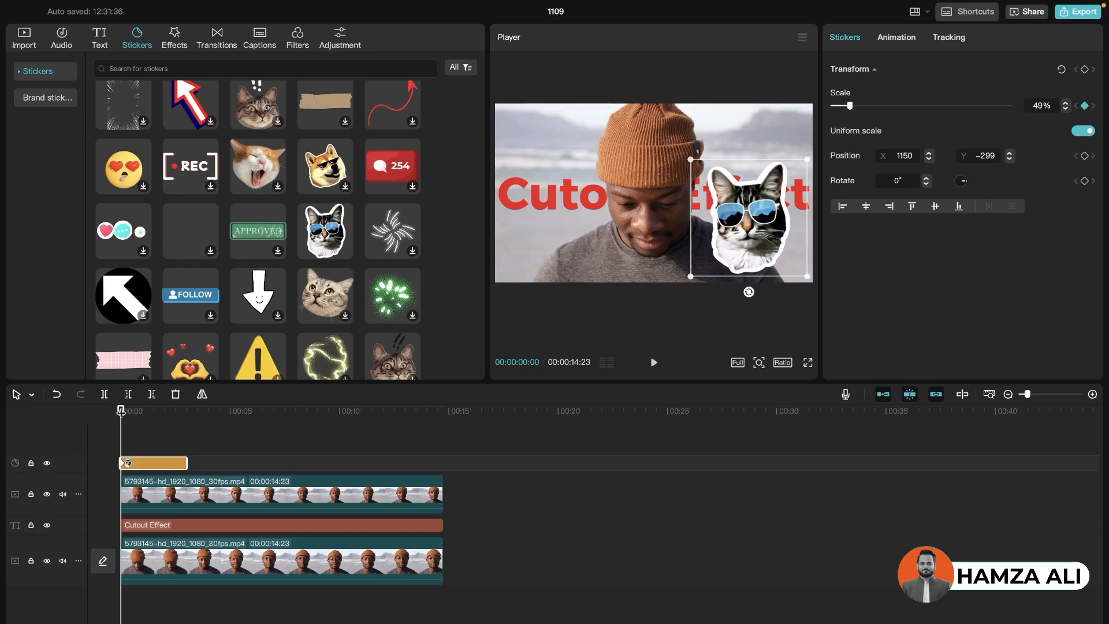
{"action": "left_click_drag", "start_coordinate": [121, 411], "coordinate": [147, 411]}
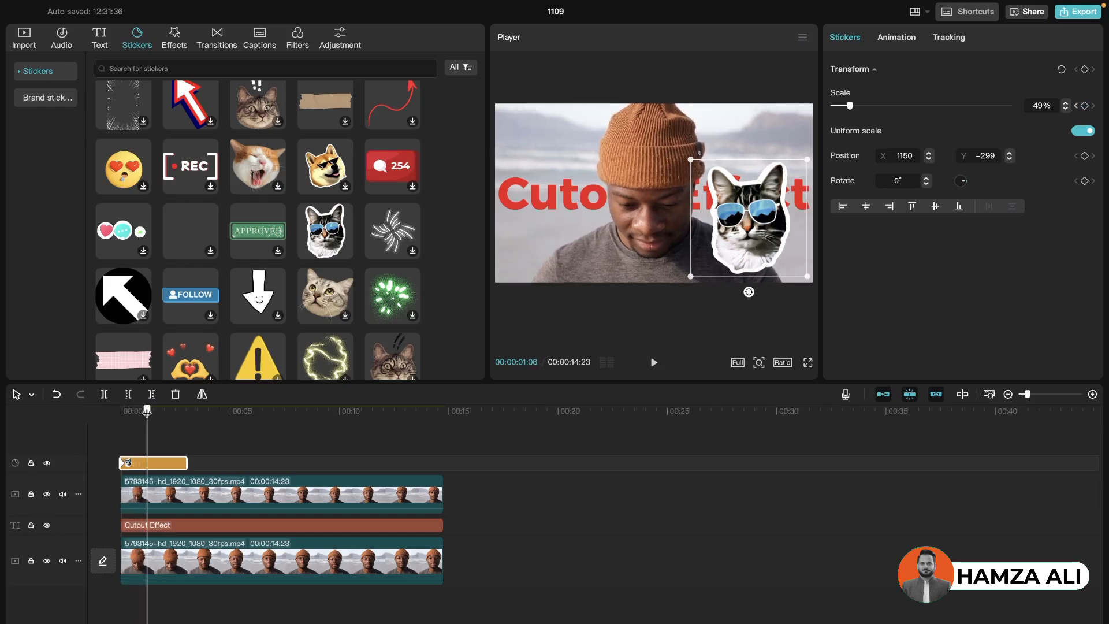
{"action": "left_click", "coordinate": [1040, 106]}
{"action": "type", "text": "100"}
{"action": "key", "text": "Return"}
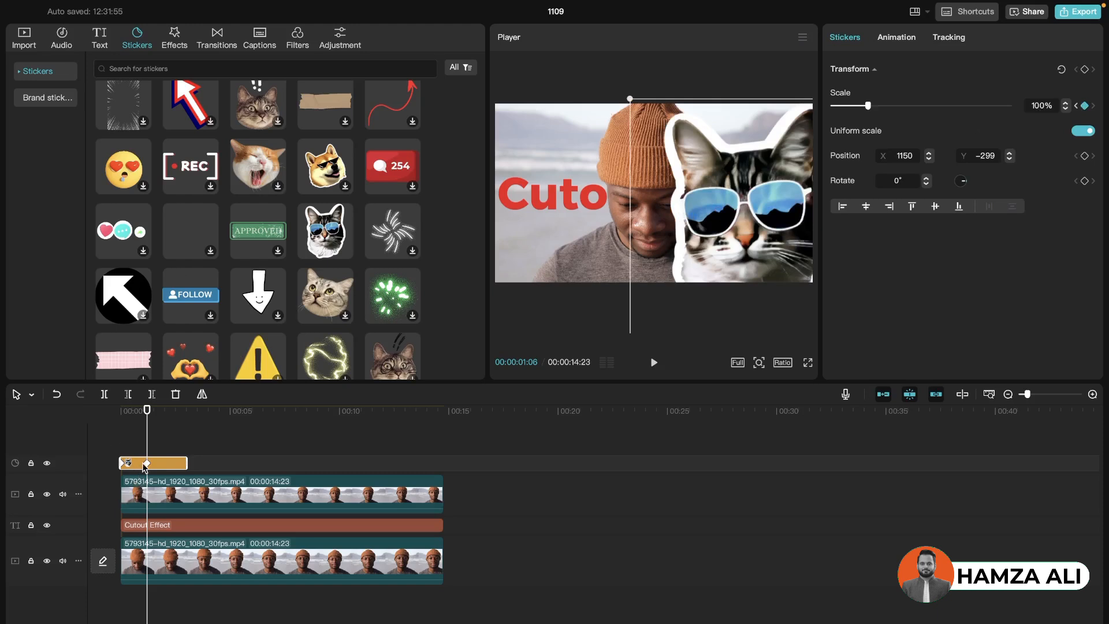
Set the cat sticker's scale to 49% at 00:00:02:06 as a third keyframe
{"action": "left_click_drag", "start_coordinate": [1027, 397], "coordinate": [1036, 396]}
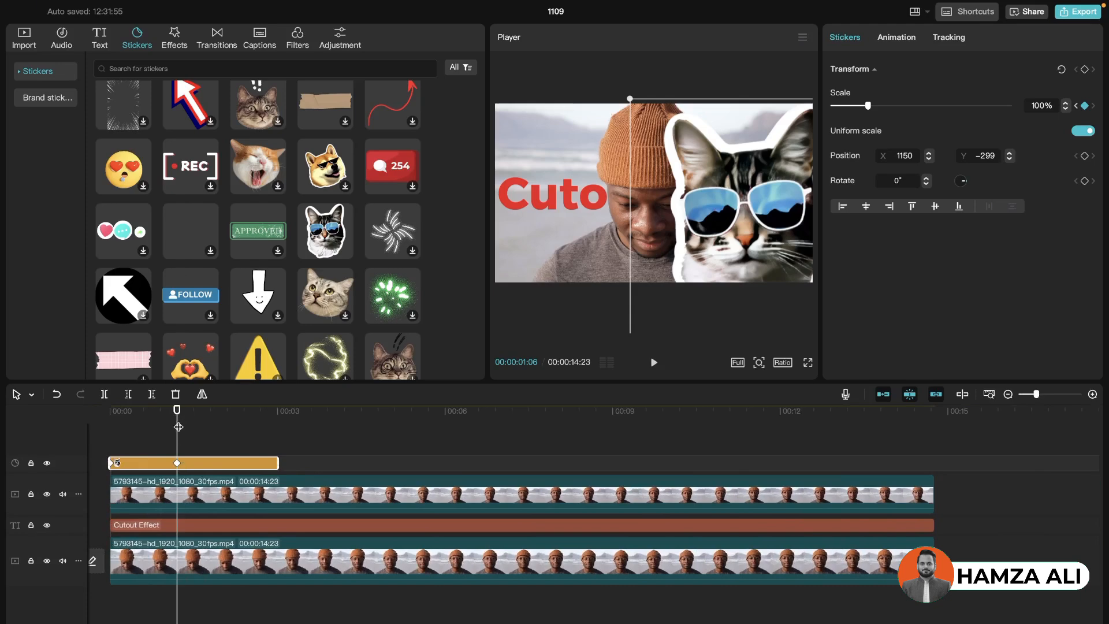
{"action": "left_click_drag", "start_coordinate": [178, 412], "coordinate": [233, 409]}
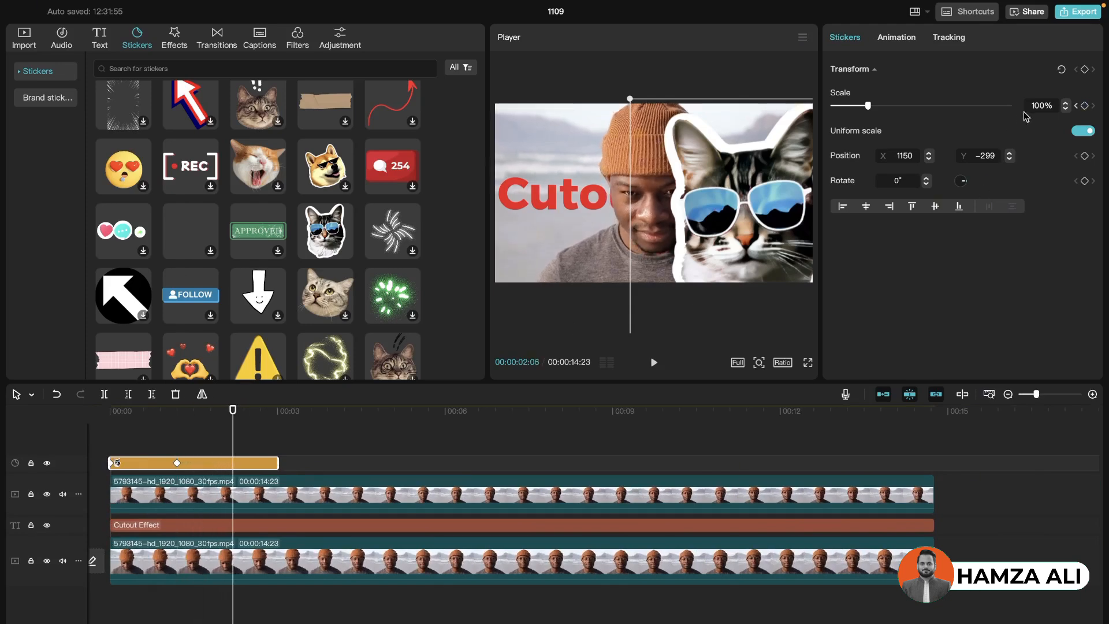
{"action": "left_click", "coordinate": [1042, 107]}
{"action": "type", "text": "49"}
{"action": "key", "text": "Return"}
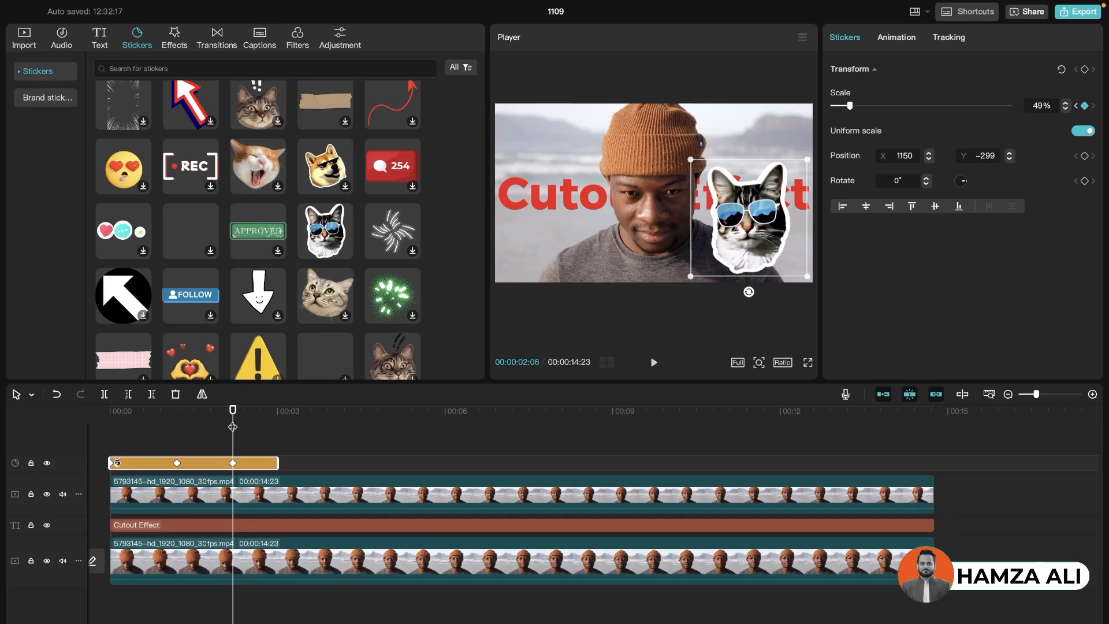
Preview the sticker's scale animation in full screen from the start of the timeline
{"action": "left_click_drag", "start_coordinate": [233, 407], "coordinate": [107, 401]}
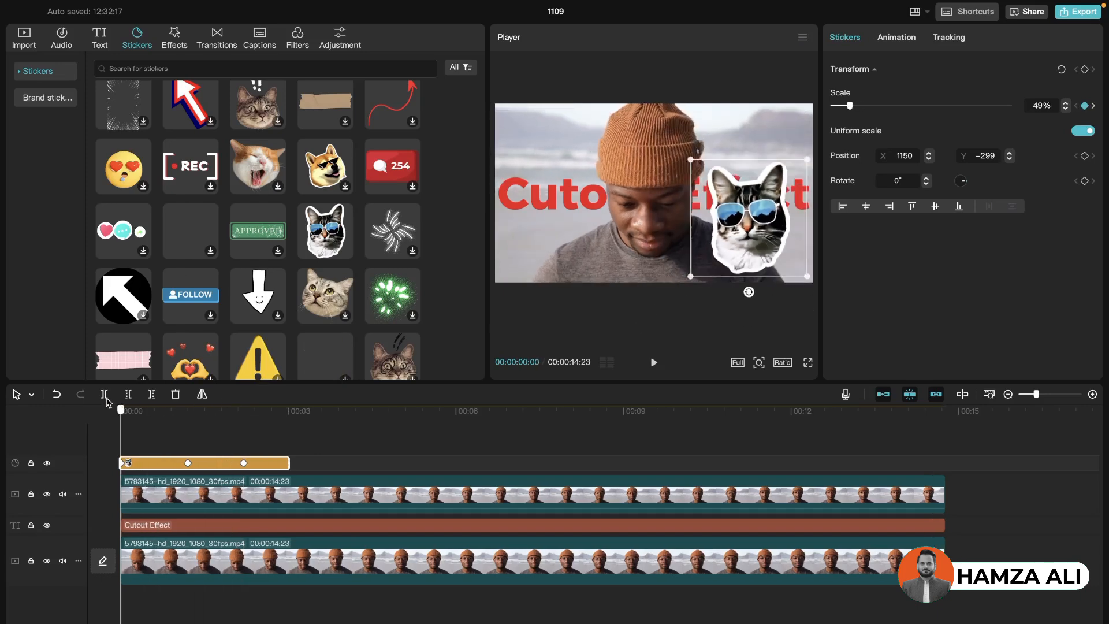
{"action": "left_click", "coordinate": [809, 363]}
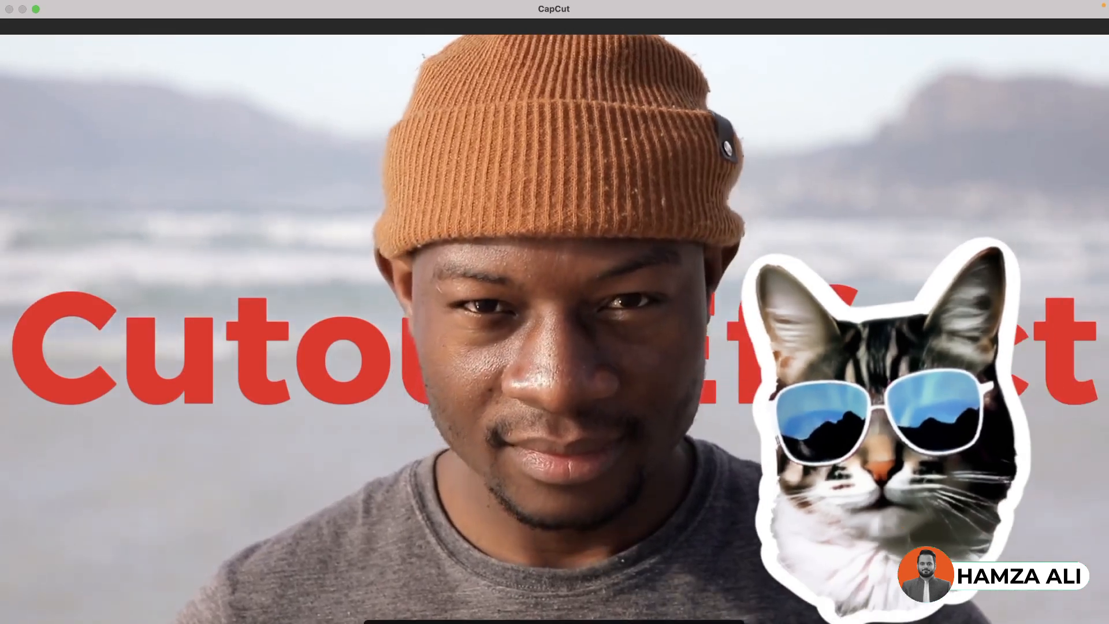
{"action": "key", "text": "Escape"}
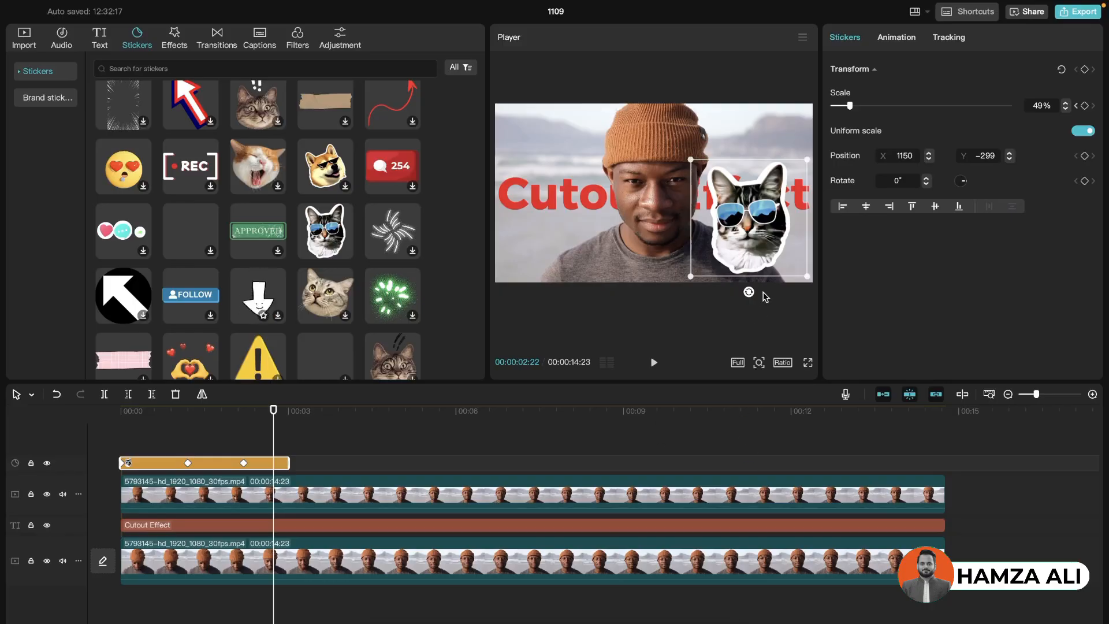
Delete the lower video clip with its text and sticker, and the upper video clip, to empty the timeline
{"action": "left_click", "coordinate": [380, 544]}
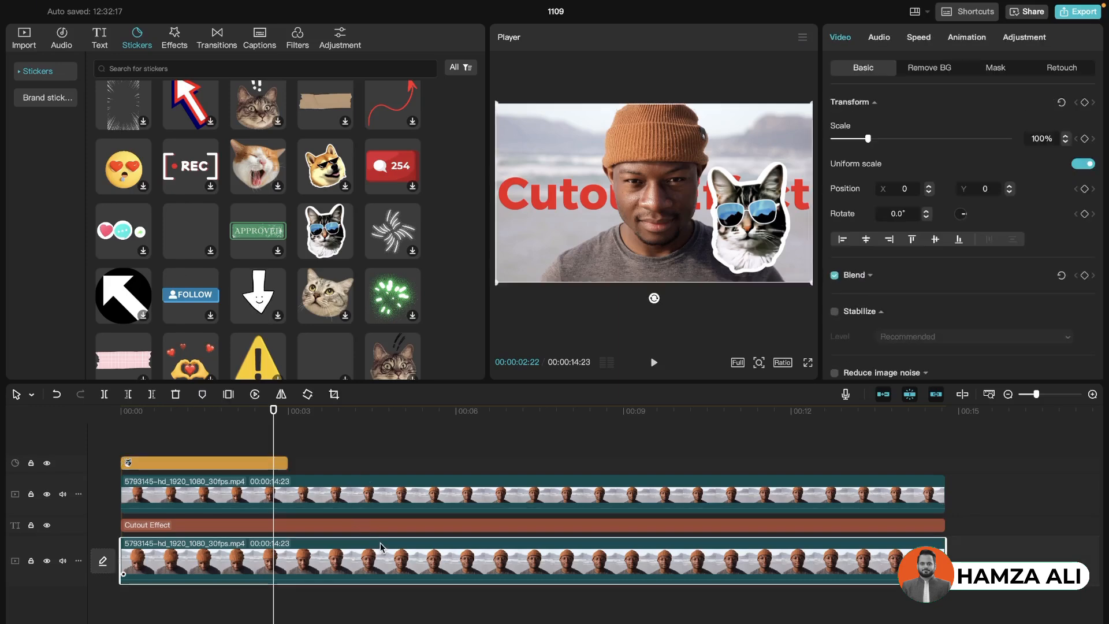
{"action": "key", "text": "Delete"}
{"action": "left_click", "coordinate": [381, 508]}
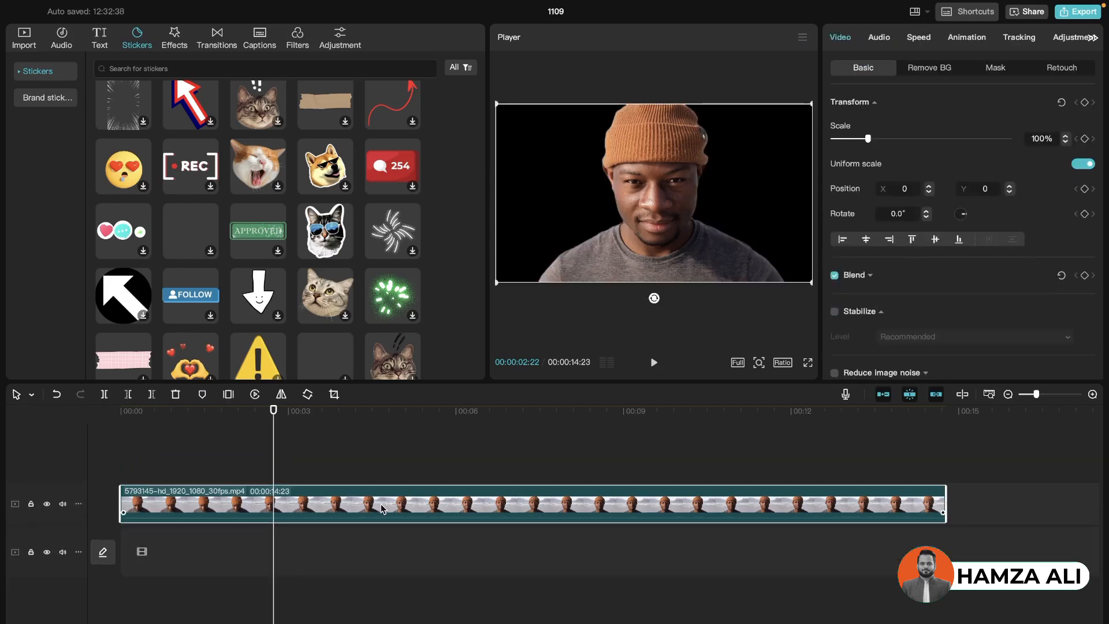
{"action": "key", "text": "Delete"}
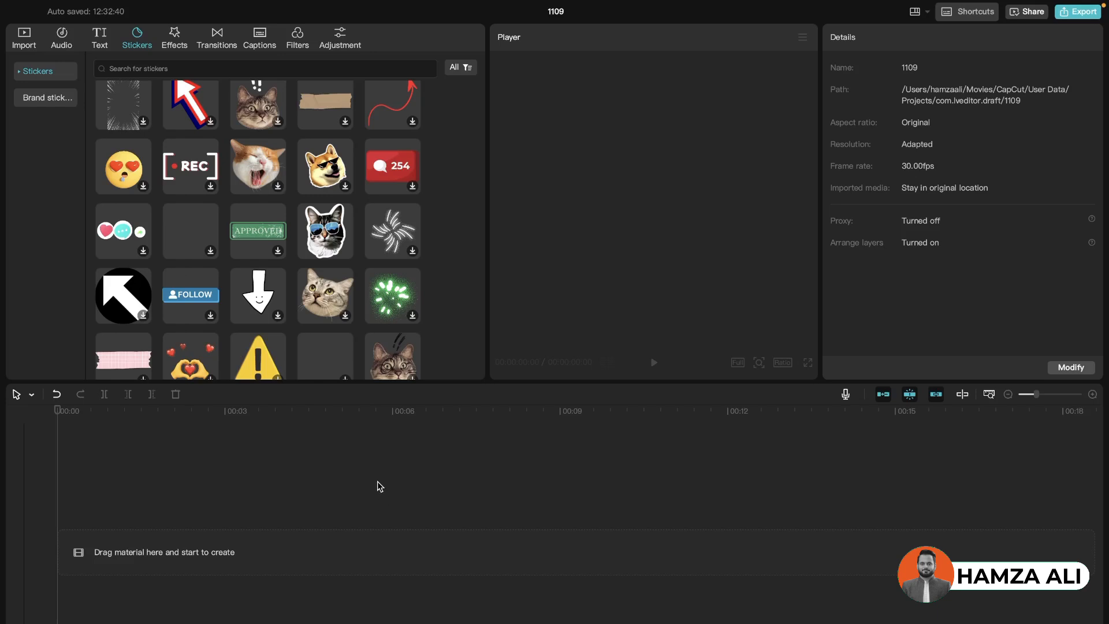
Undo the clip deletions and the cat sticker's scale keyframes
{"action": "key", "text": "ctrl+z"}
{"action": "key", "text": "ctrl+z"}
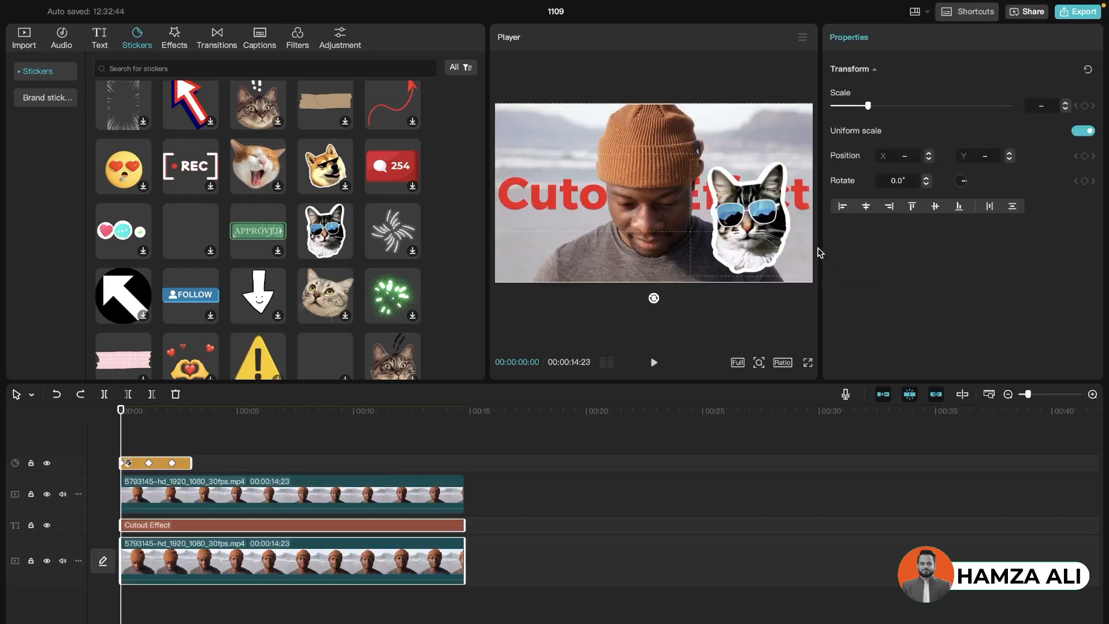
Add a position keyframe at the cat sticker's start and move it to the frame's upper-left corner at 00:00:00:25, about X -1373, Y 374
{"action": "left_click", "coordinate": [161, 468]}
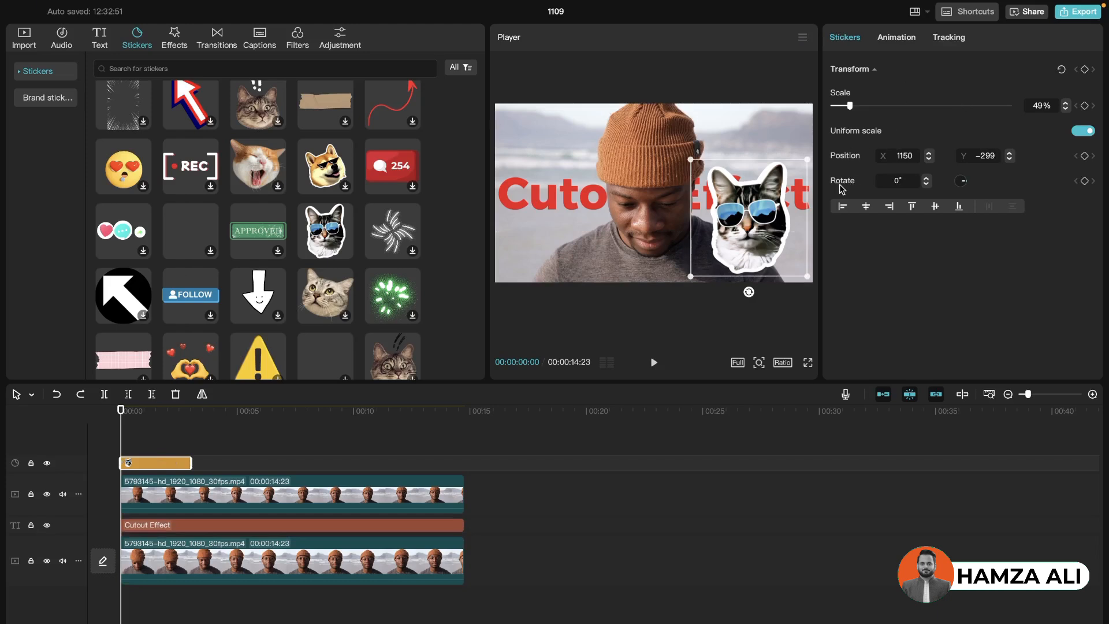
{"action": "left_click", "coordinate": [1085, 156]}
{"action": "left_click_drag", "start_coordinate": [122, 411], "coordinate": [140, 411]}
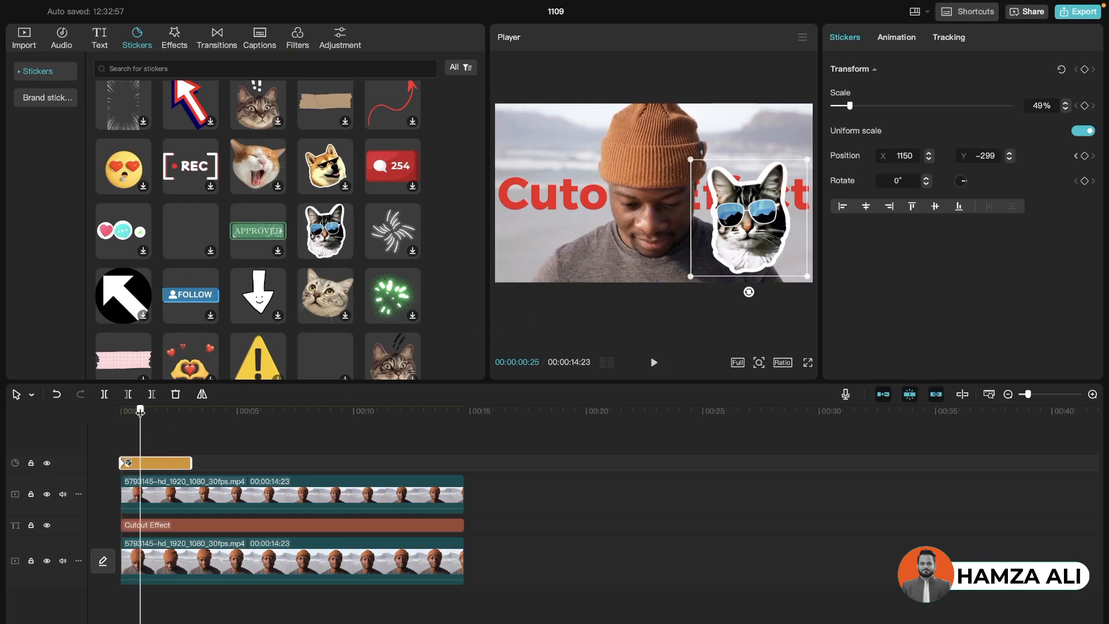
{"action": "left_click_drag", "start_coordinate": [775, 243], "coordinate": [568, 186]}
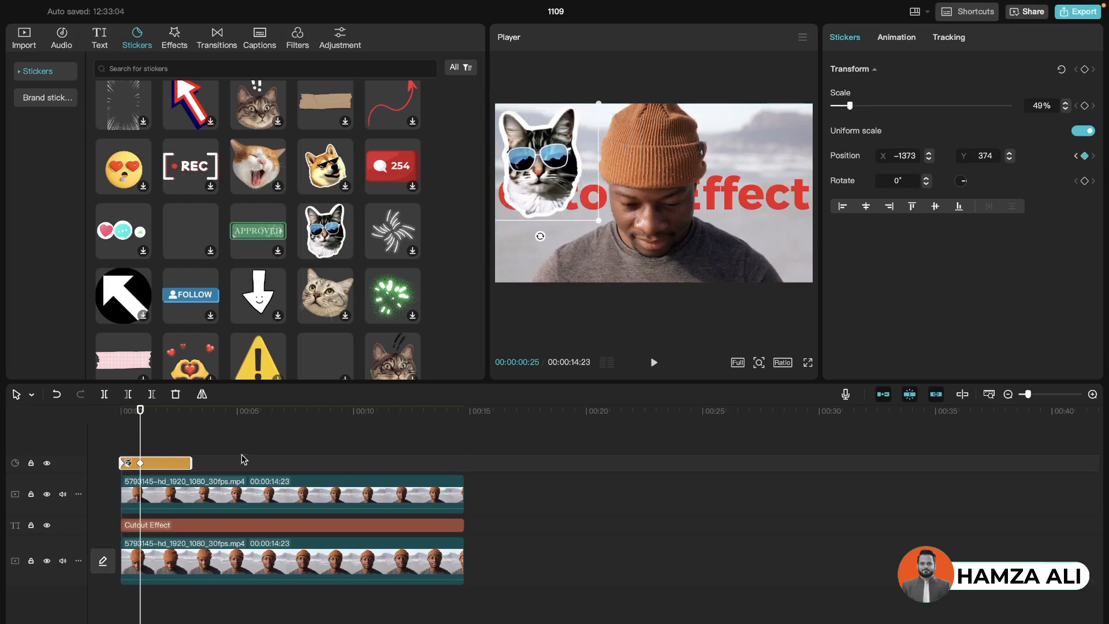
Move the cat sticker down to the frame's lower-left corner at 00:00:01:15, about X -1381, Y -374
{"action": "left_click_drag", "start_coordinate": [140, 416], "coordinate": [156, 420]}
{"action": "left_click_drag", "start_coordinate": [543, 199], "coordinate": [542, 263]}
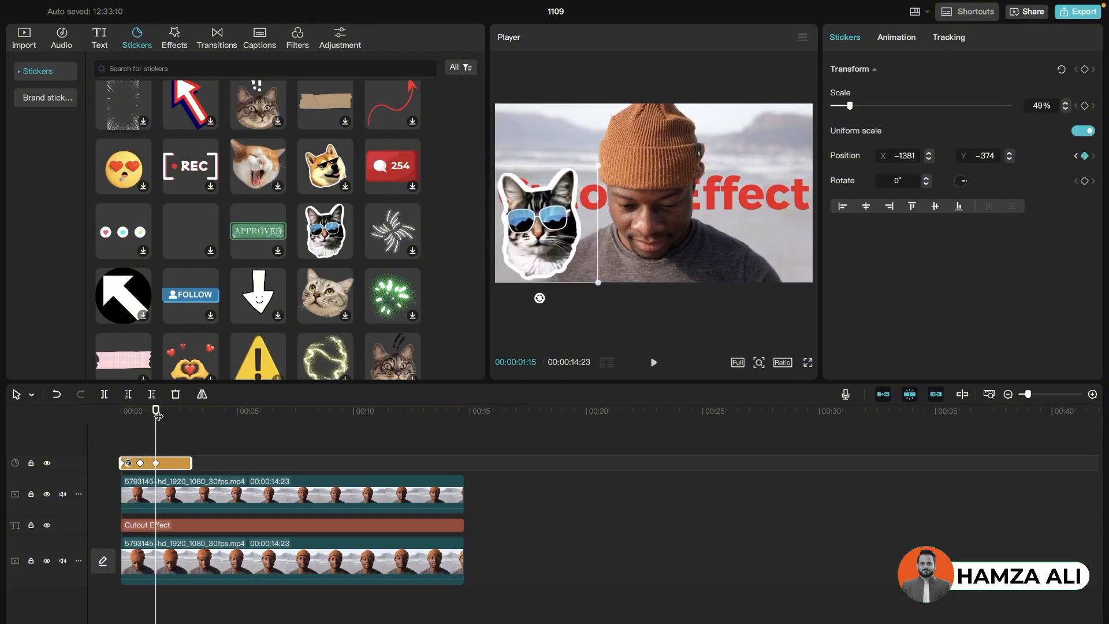
Move the cat sticker to the frame's upper-right corner at 00:00:02:05, about X 1277, Y 419, and play back its motion
{"action": "left_click_drag", "start_coordinate": [157, 415], "coordinate": [171, 415]}
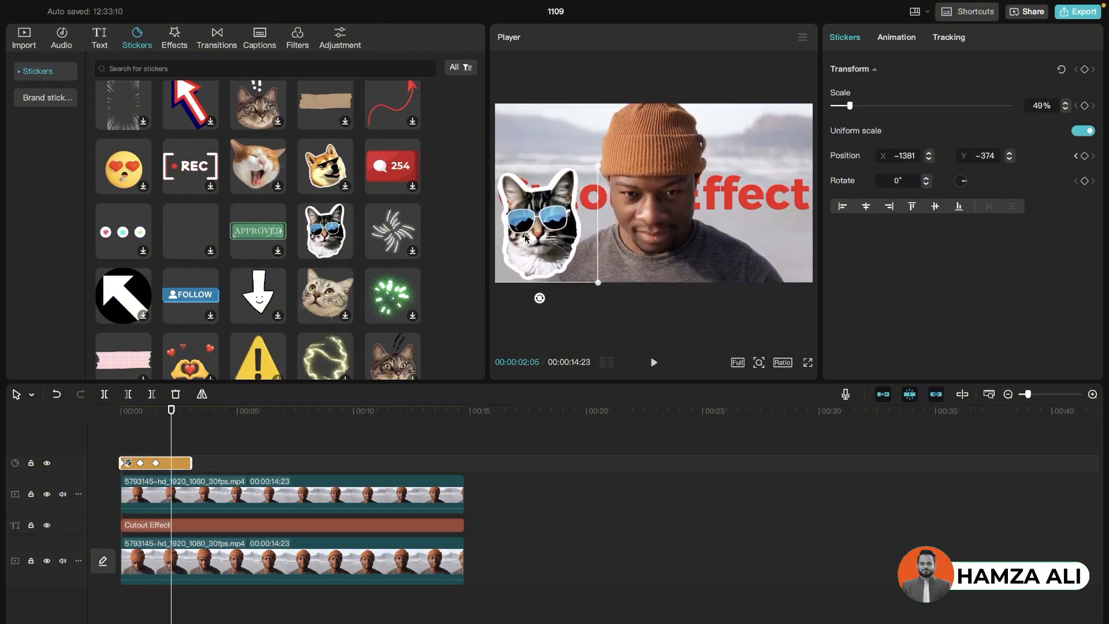
{"action": "left_click_drag", "start_coordinate": [532, 234], "coordinate": [752, 172]}
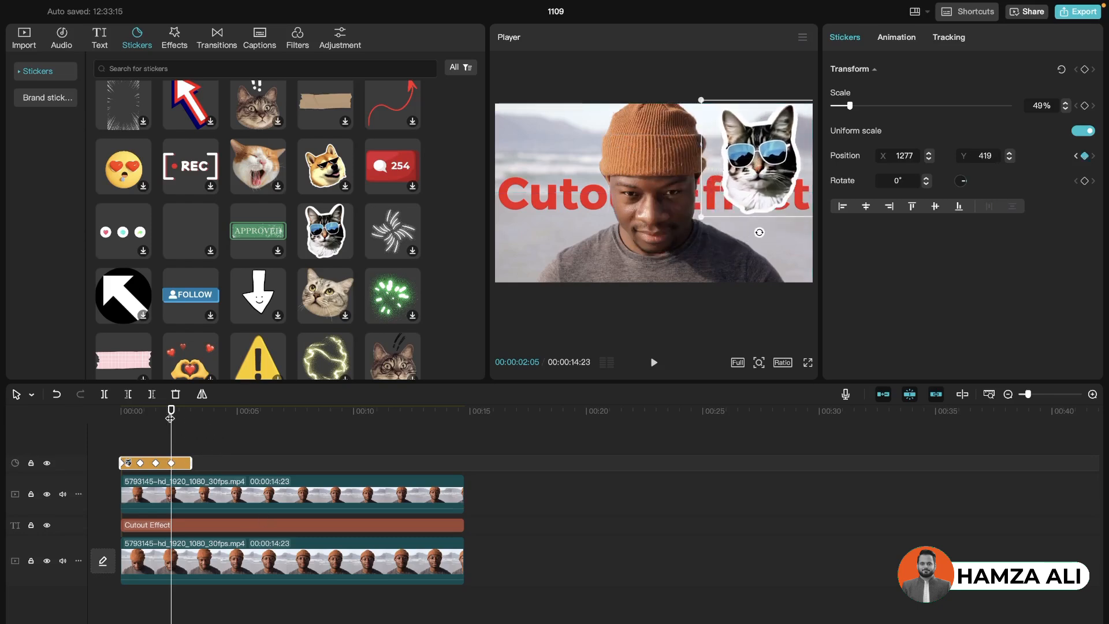
{"action": "left_click_drag", "start_coordinate": [172, 412], "coordinate": [128, 424]}
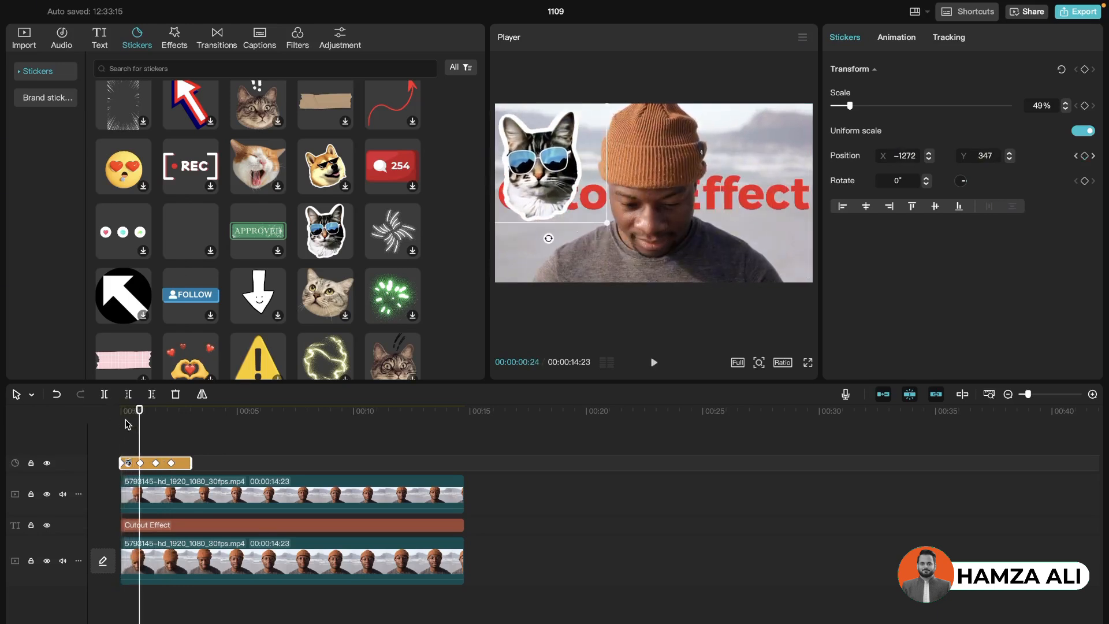
{"action": "key", "text": "space"}
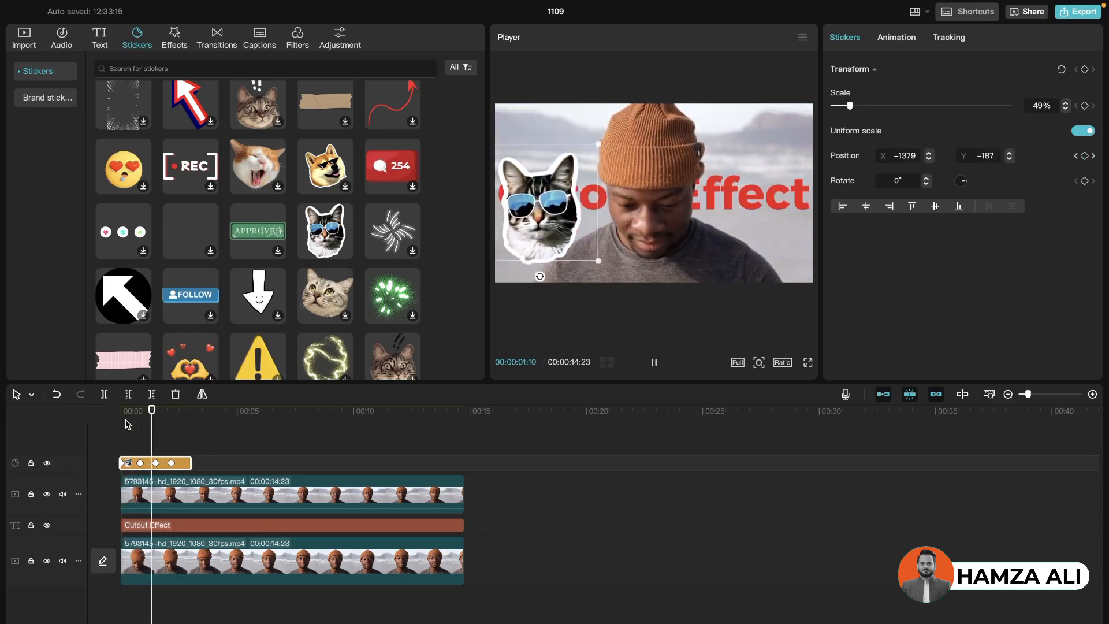
{"action": "key", "text": "space"}
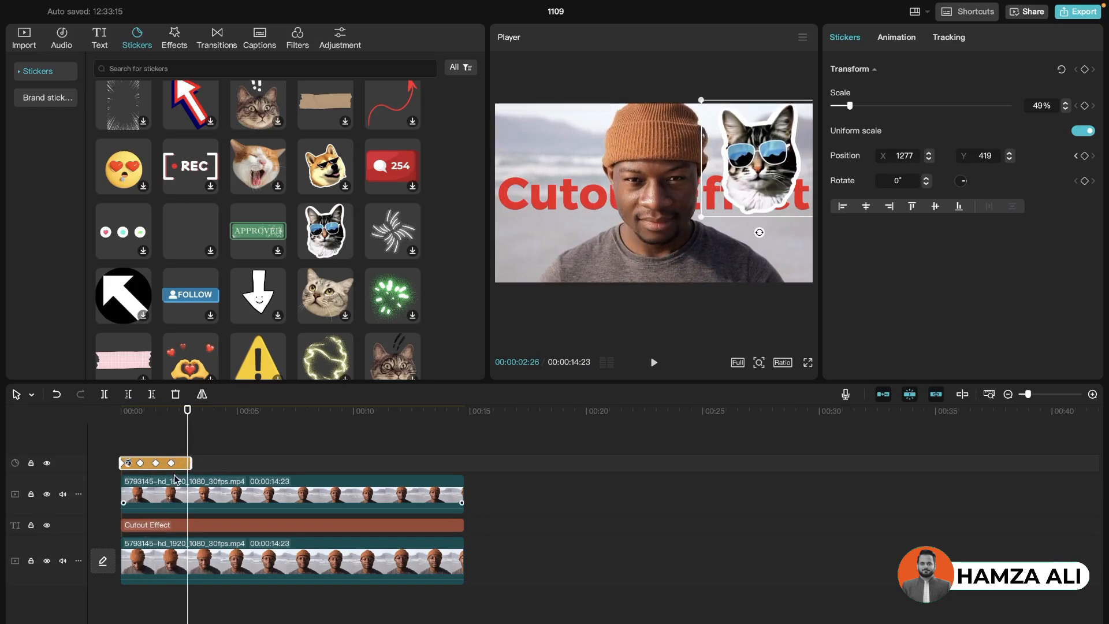
Delete the cat sticker and add a color keyframe to the Cutout Effect text at 00:00:00:00
{"action": "key", "text": "Delete"}
{"action": "left_click", "coordinate": [188, 515]}
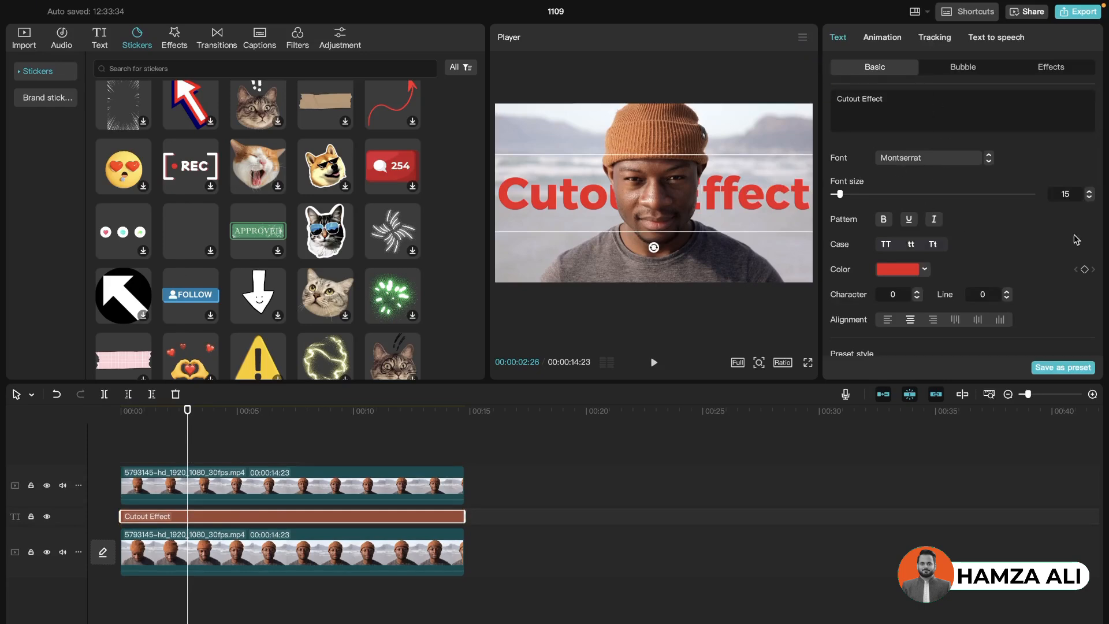
{"action": "scroll", "coordinate": [1079, 238], "scroll_direction": "down", "scroll_amount": 5}
{"action": "scroll", "coordinate": [1077, 239], "scroll_direction": "up", "scroll_amount": 4}
{"action": "scroll", "coordinate": [1077, 239], "scroll_direction": "down", "scroll_amount": 5}
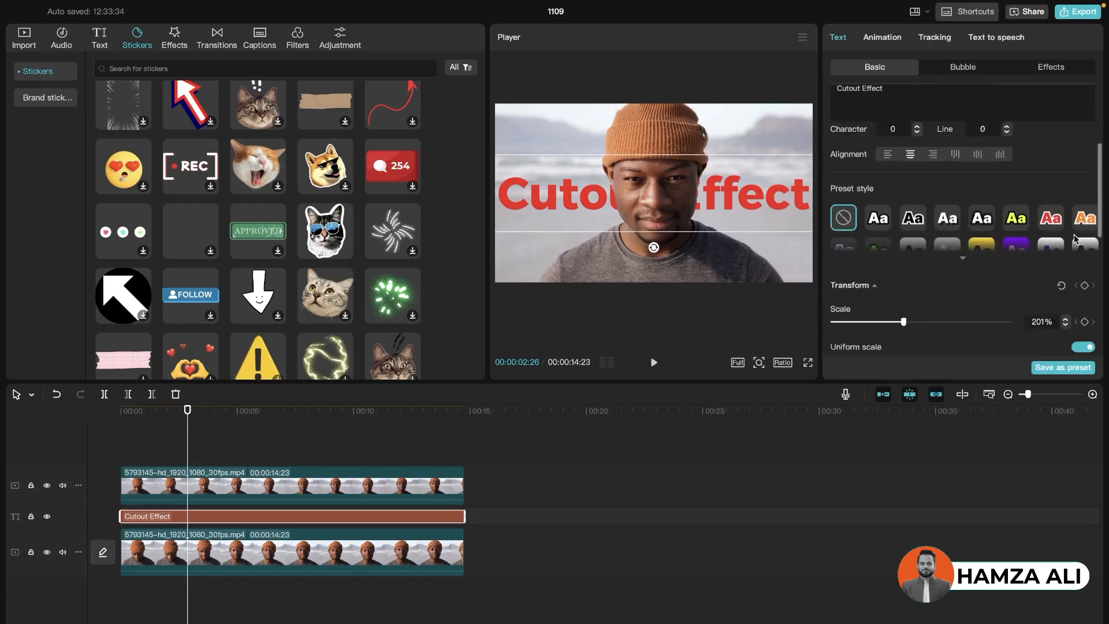
{"action": "scroll", "coordinate": [1076, 239], "scroll_direction": "up", "scroll_amount": 5}
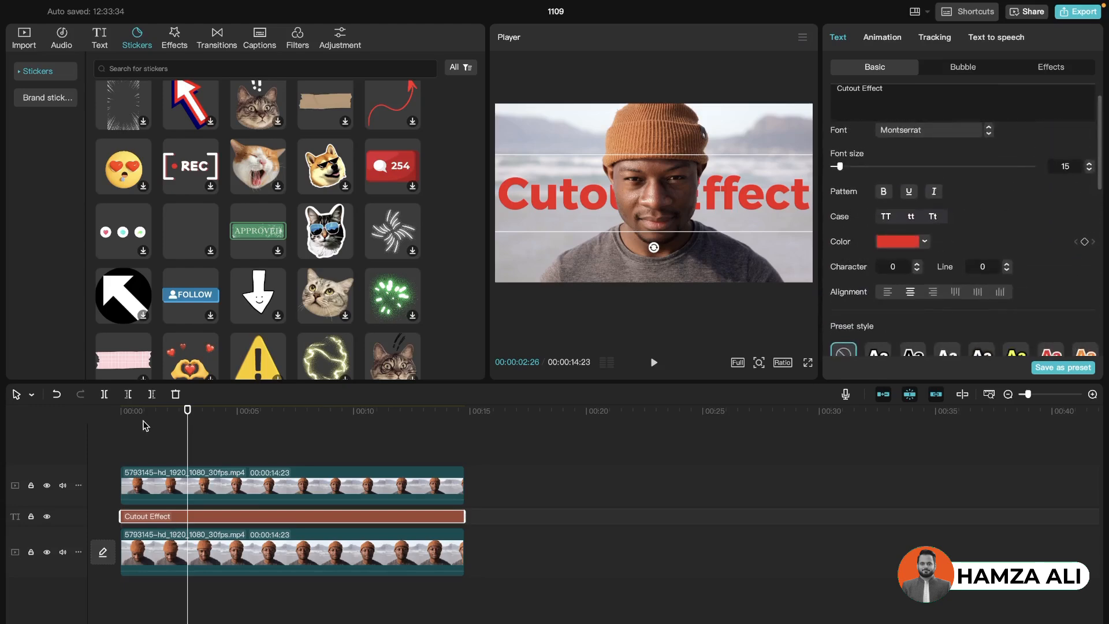
{"action": "left_click_drag", "start_coordinate": [144, 413], "coordinate": [65, 401]}
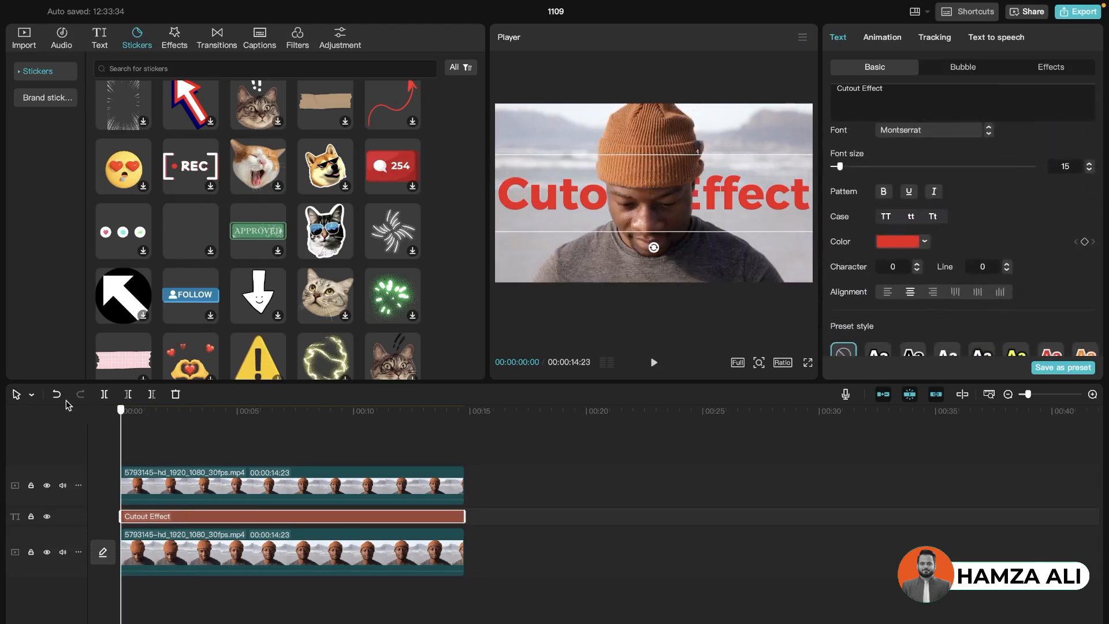
{"action": "left_click", "coordinate": [1085, 241]}
Set the Cutout Effect text's color to blue 0090FF at 00:00:01:24 and play back the color change from the start
{"action": "left_click_drag", "start_coordinate": [122, 412], "coordinate": [163, 413]}
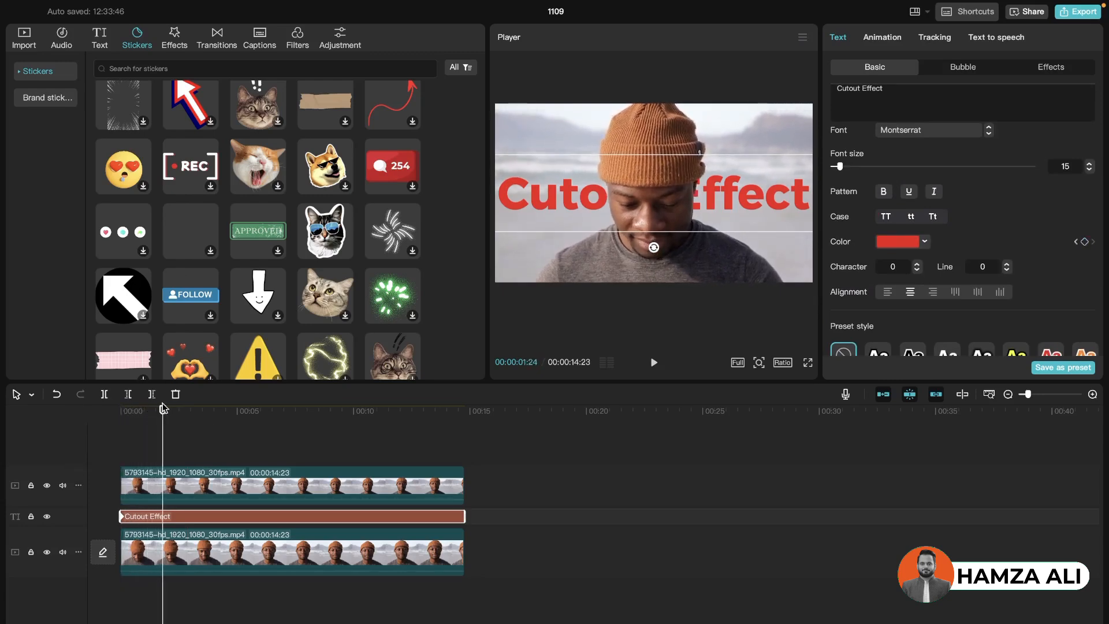
{"action": "left_click", "coordinate": [923, 243]}
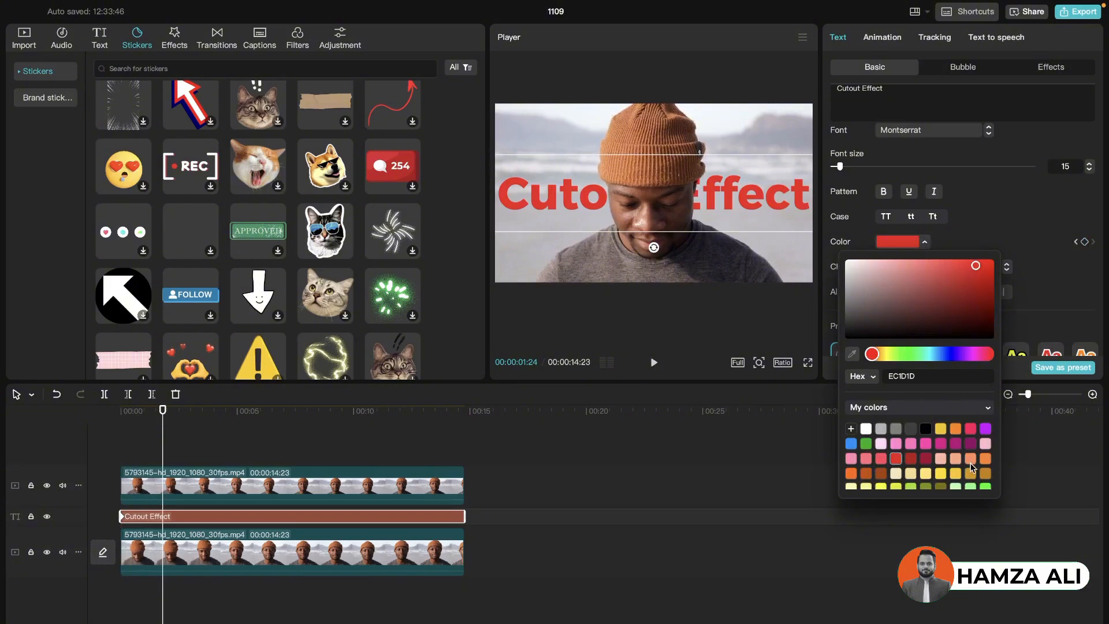
{"action": "left_click", "coordinate": [853, 446]}
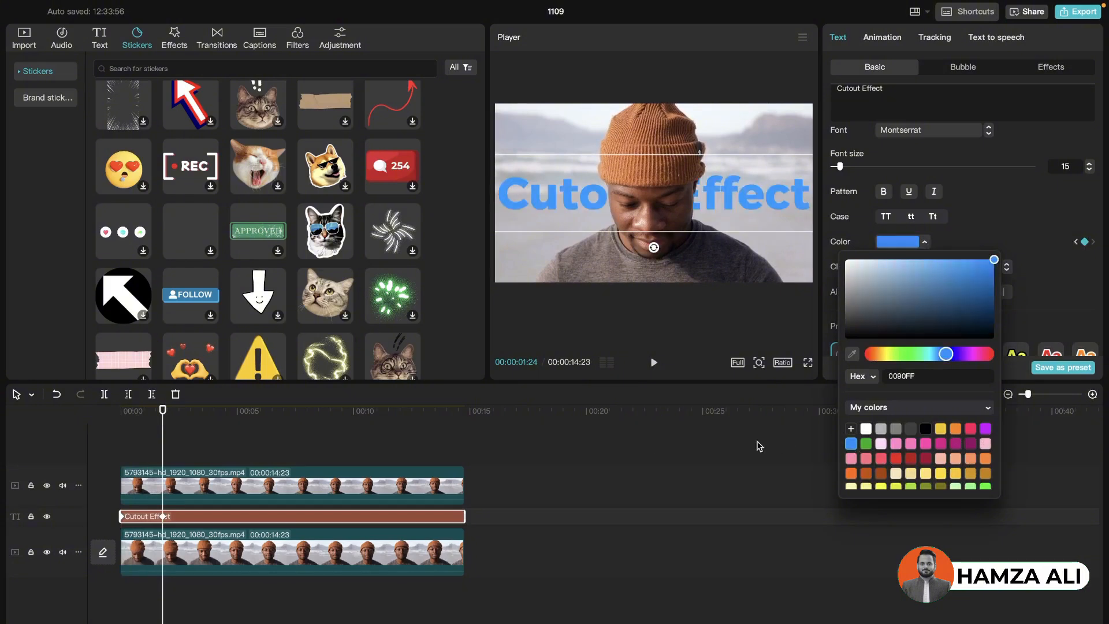
{"action": "left_click_drag", "start_coordinate": [162, 410], "coordinate": [91, 412]}
{"action": "key", "text": "space"}
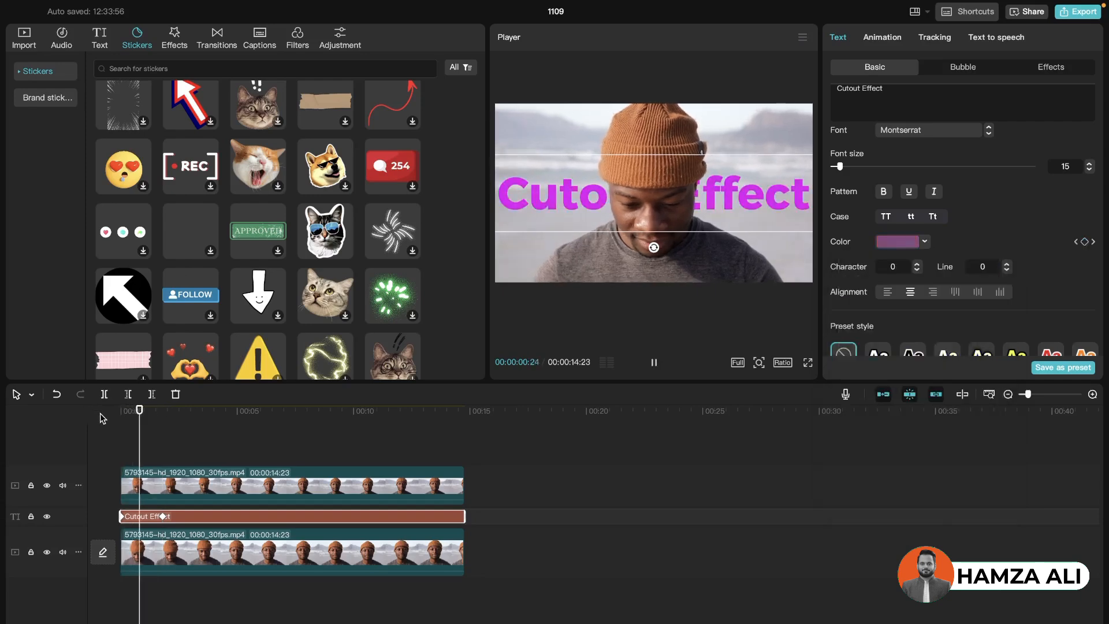
{"action": "key", "text": "space"}
{"action": "key", "text": "space"}
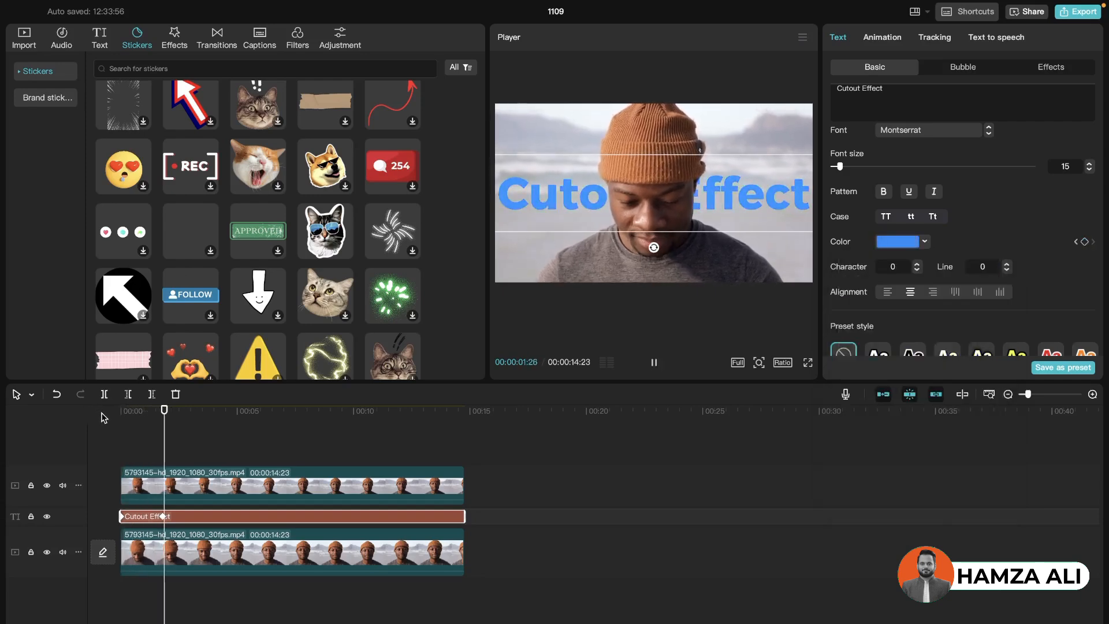
{"action": "key", "text": "space"}
Animate the Cutout Effect text's scale with keyframes from about 110% at 00:00:00:00 to about 197% at 00:00:01:24
{"action": "left_click_drag", "start_coordinate": [172, 414], "coordinate": [121, 412]}
{"action": "scroll", "coordinate": [1088, 271], "scroll_direction": "down", "scroll_amount": 8}
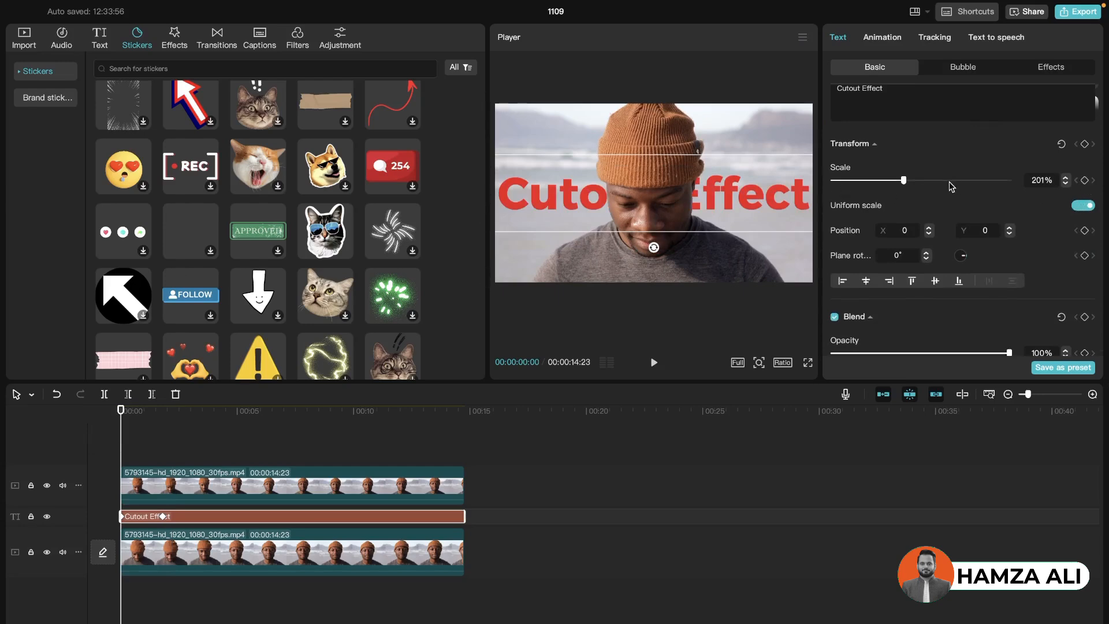
{"action": "left_click_drag", "start_coordinate": [905, 182], "coordinate": [874, 185]}
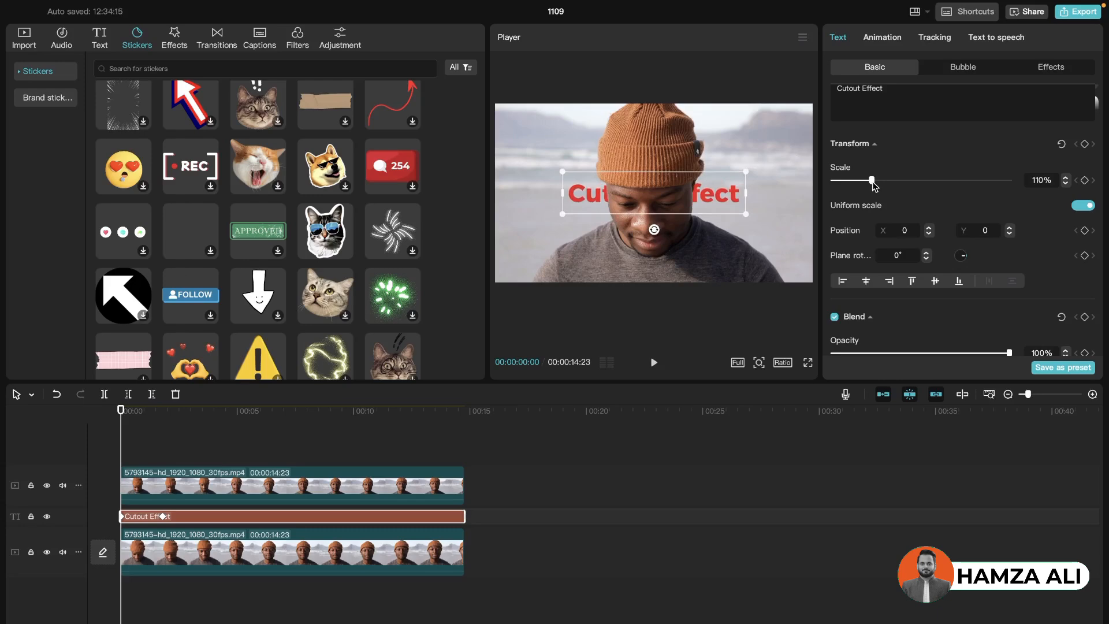
{"action": "left_click", "coordinate": [1085, 180]}
{"action": "left_click_drag", "start_coordinate": [123, 411], "coordinate": [161, 413]}
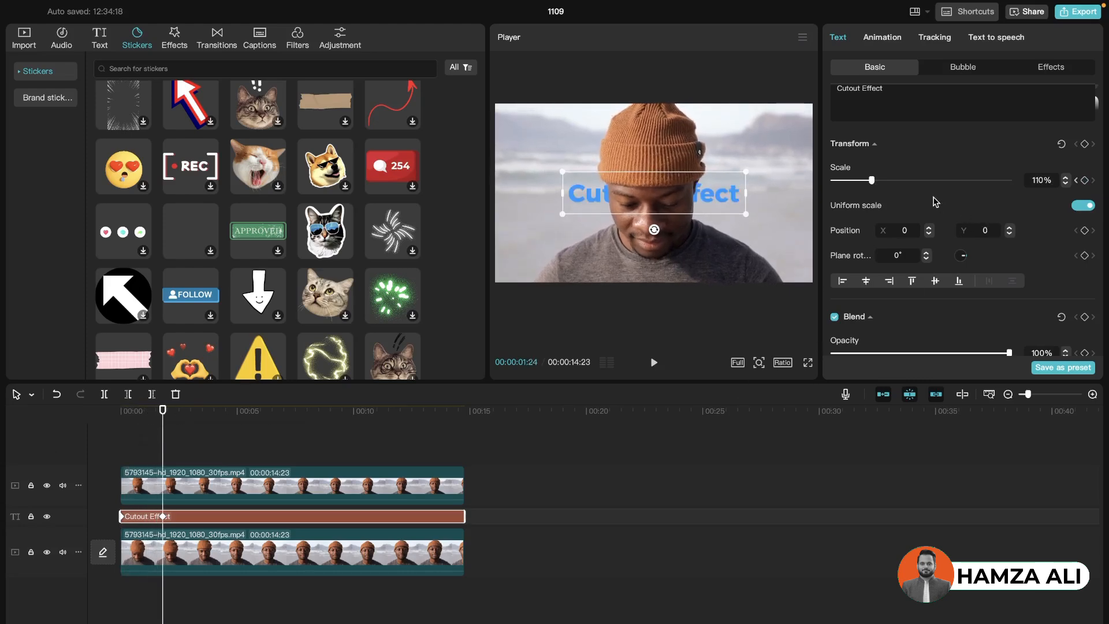
{"action": "left_click_drag", "start_coordinate": [873, 184], "coordinate": [906, 180]}
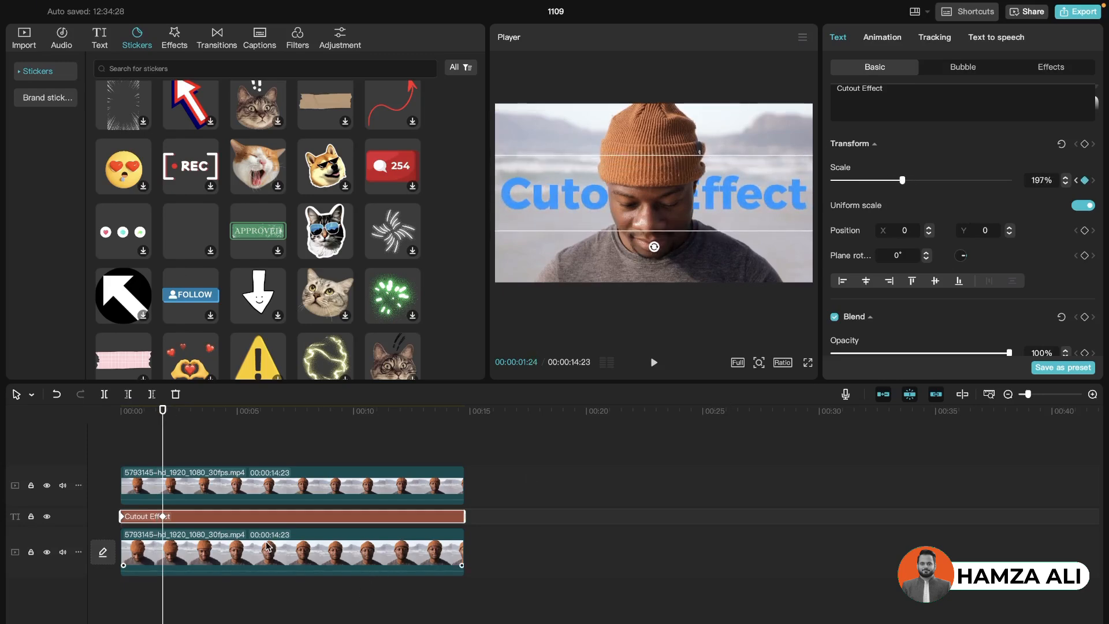
Copy the text's keyframe at 00:00:01:24 and play back the color and scale animation from the start
{"action": "right_click", "coordinate": [163, 518]}
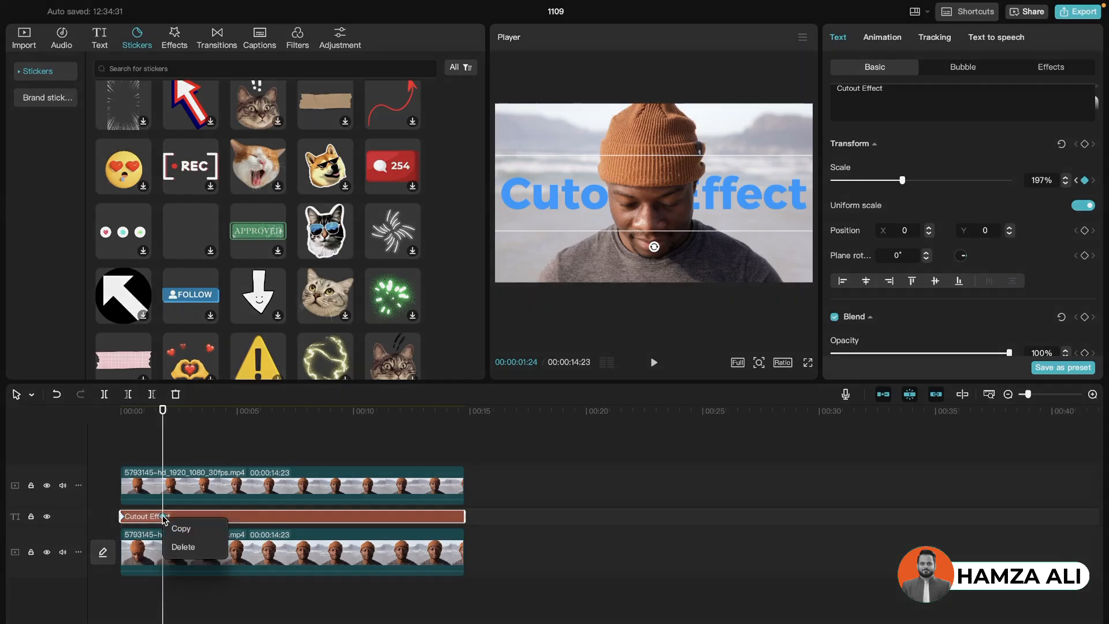
{"action": "left_click", "coordinate": [177, 528]}
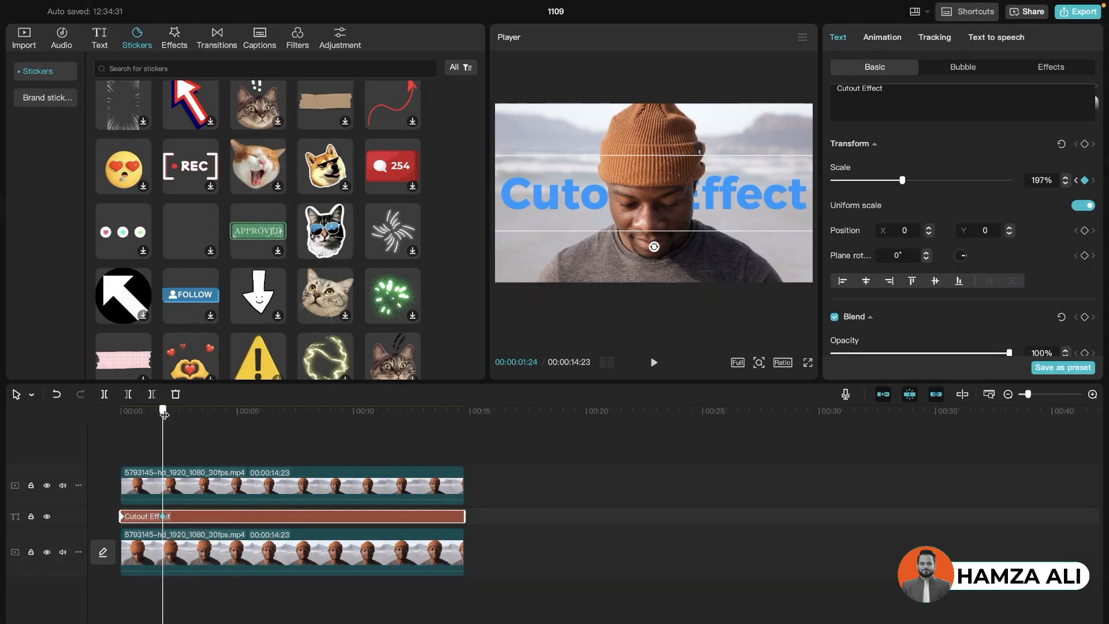
{"action": "left_click_drag", "start_coordinate": [168, 411], "coordinate": [107, 419]}
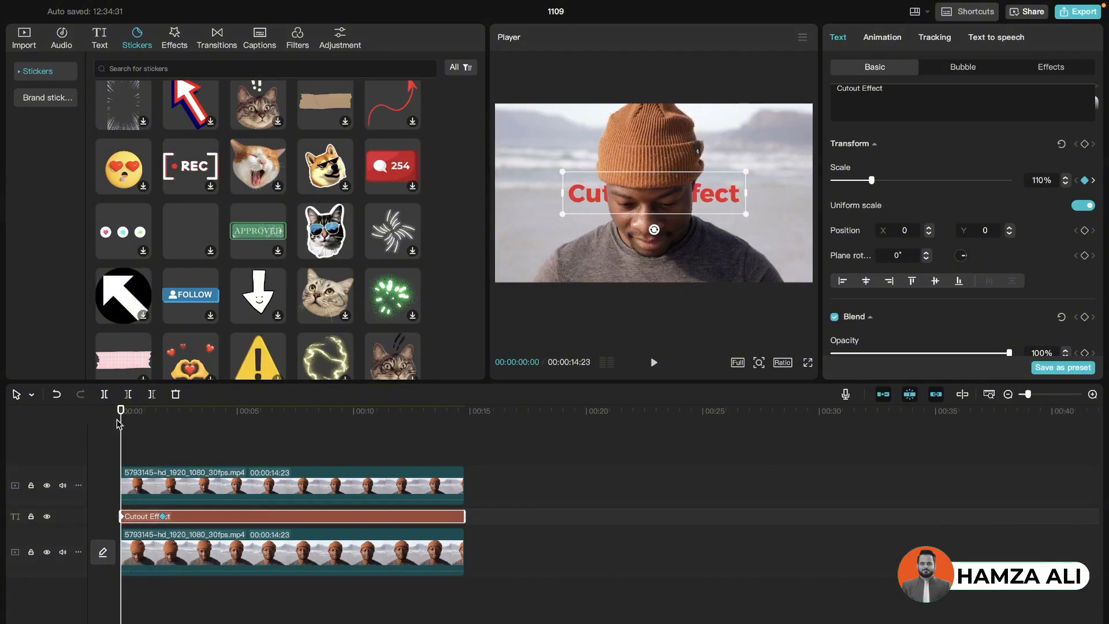
{"action": "key", "text": "space"}
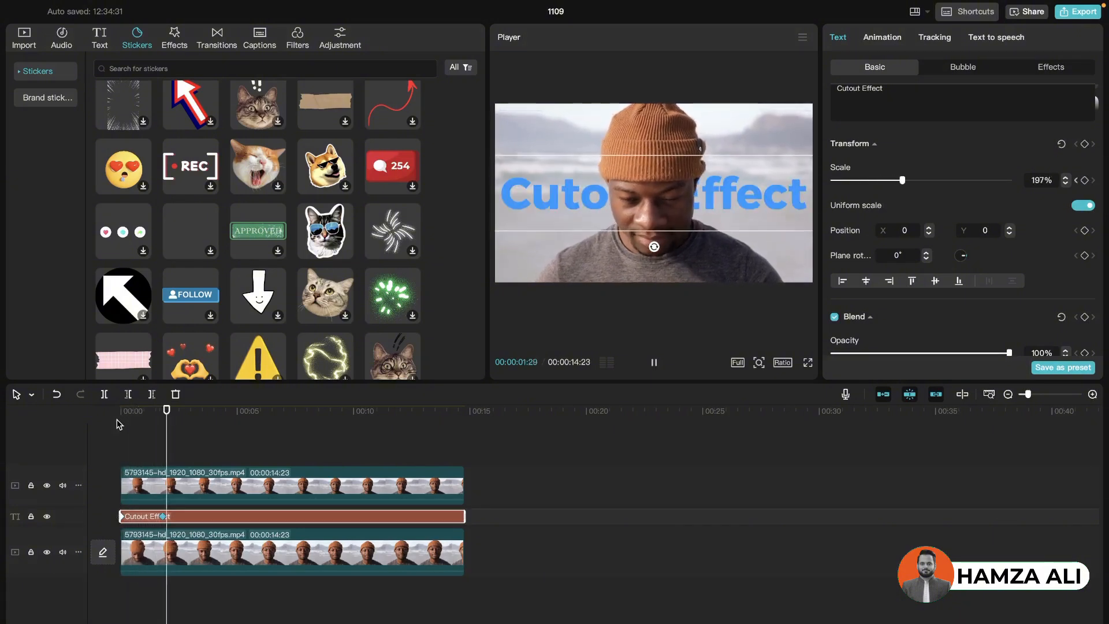
{"action": "key", "text": "space"}
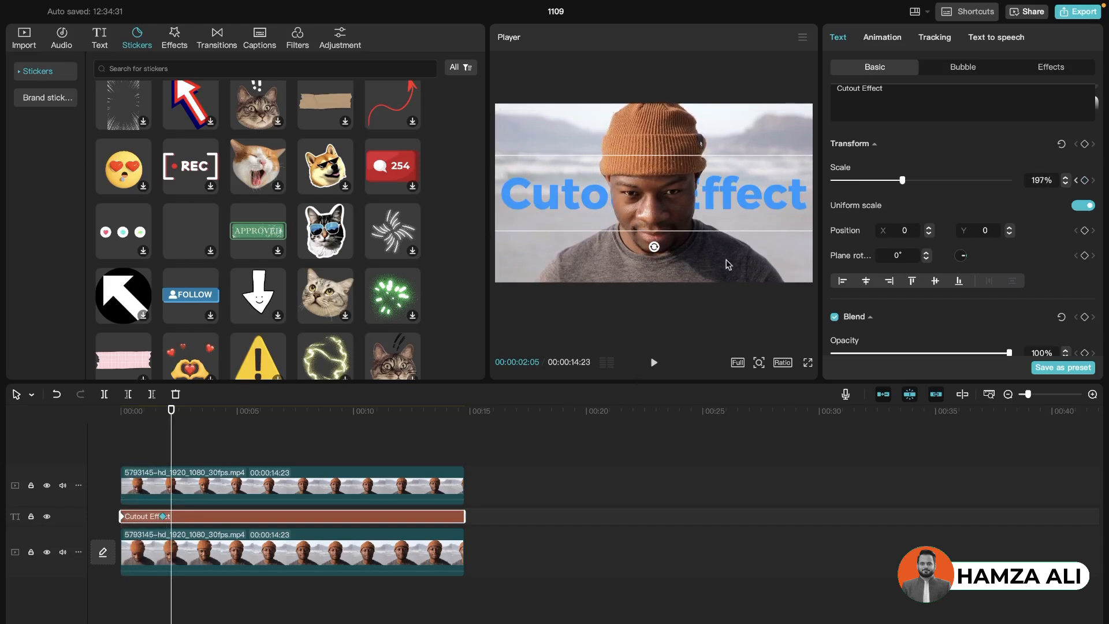
Fade out the Cutout Effect text with opacity keyframes from 100% at 00:00:01:24 to 0% at 00:00:04:05, and play back the animation
{"action": "scroll", "coordinate": [1055, 234], "scroll_direction": "down", "scroll_amount": 2}
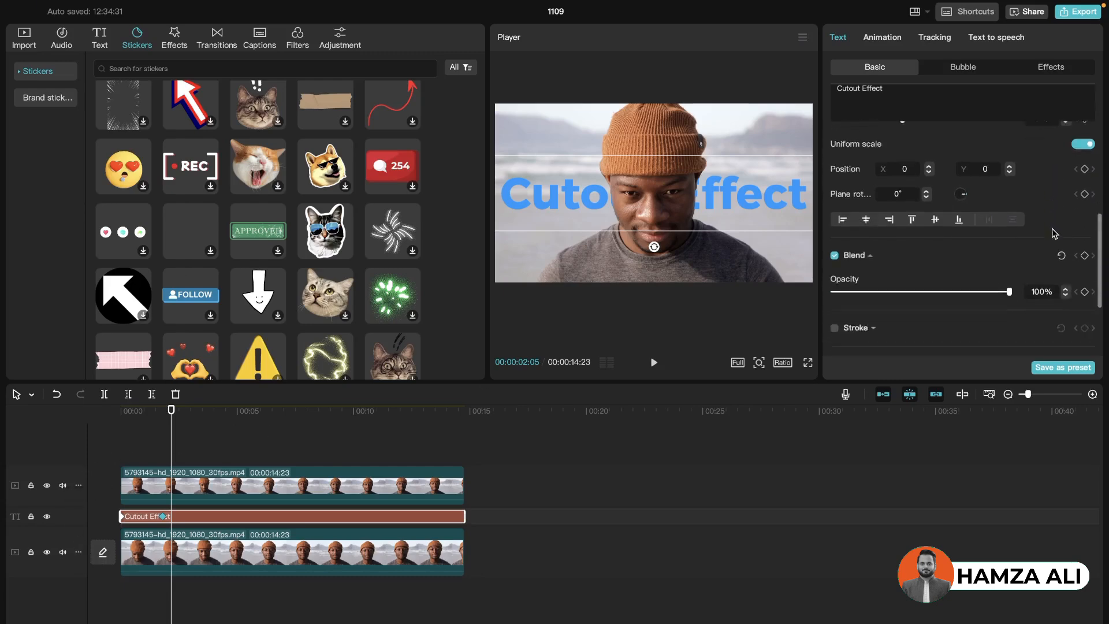
{"action": "scroll", "coordinate": [1055, 234], "scroll_direction": "down", "scroll_amount": 2}
{"action": "left_click", "coordinate": [172, 411]}
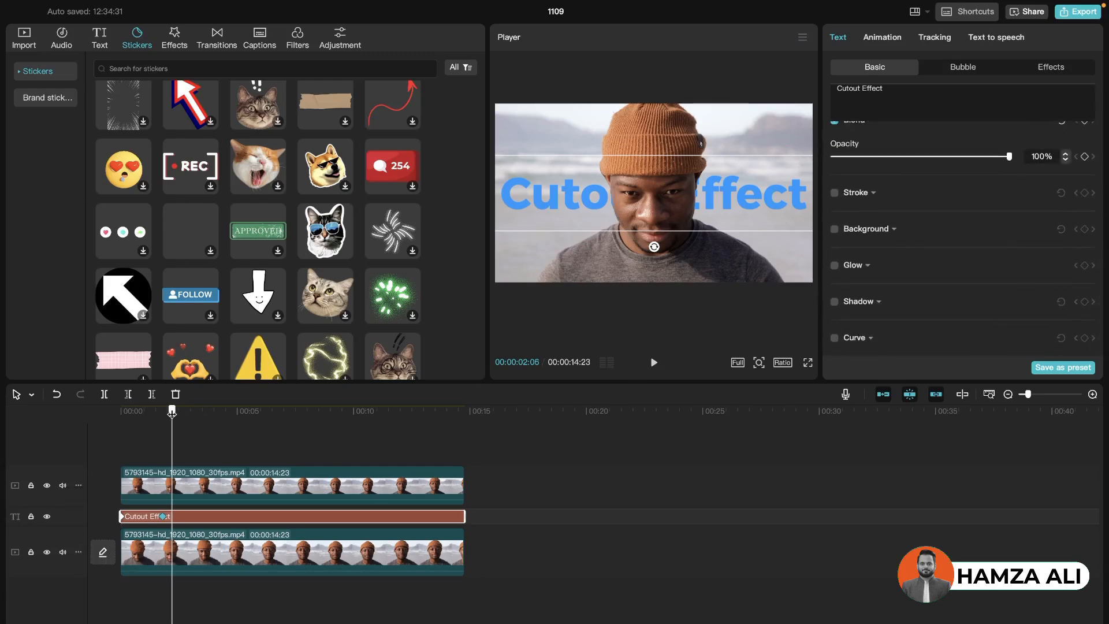
{"action": "left_click_drag", "start_coordinate": [172, 411], "coordinate": [163, 413]}
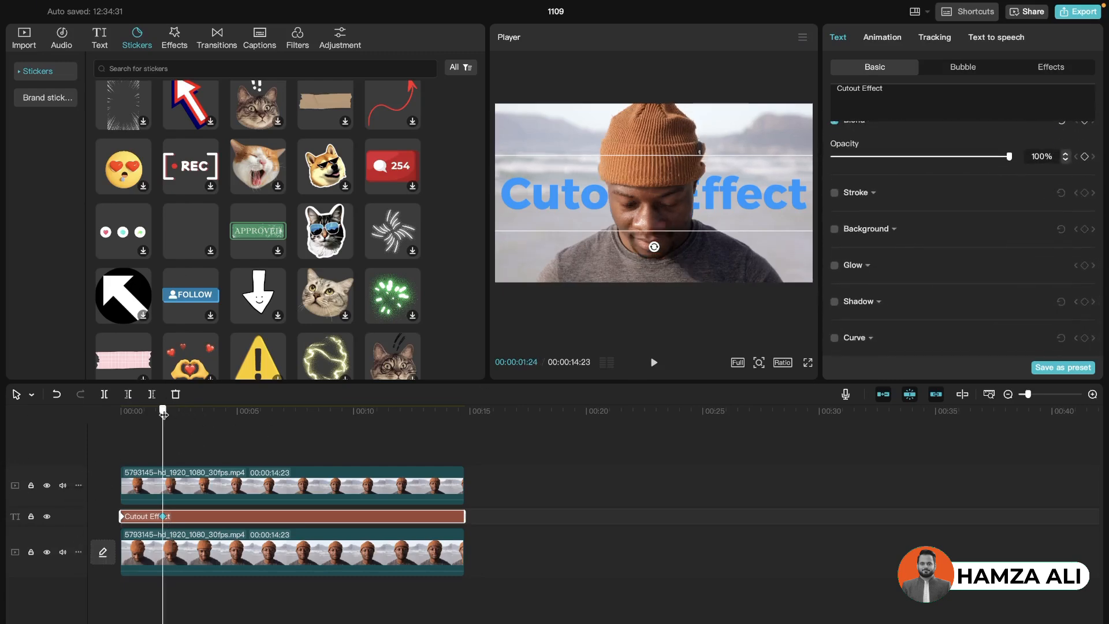
{"action": "left_click", "coordinate": [1085, 157]}
{"action": "left_click_drag", "start_coordinate": [166, 411], "coordinate": [218, 414]}
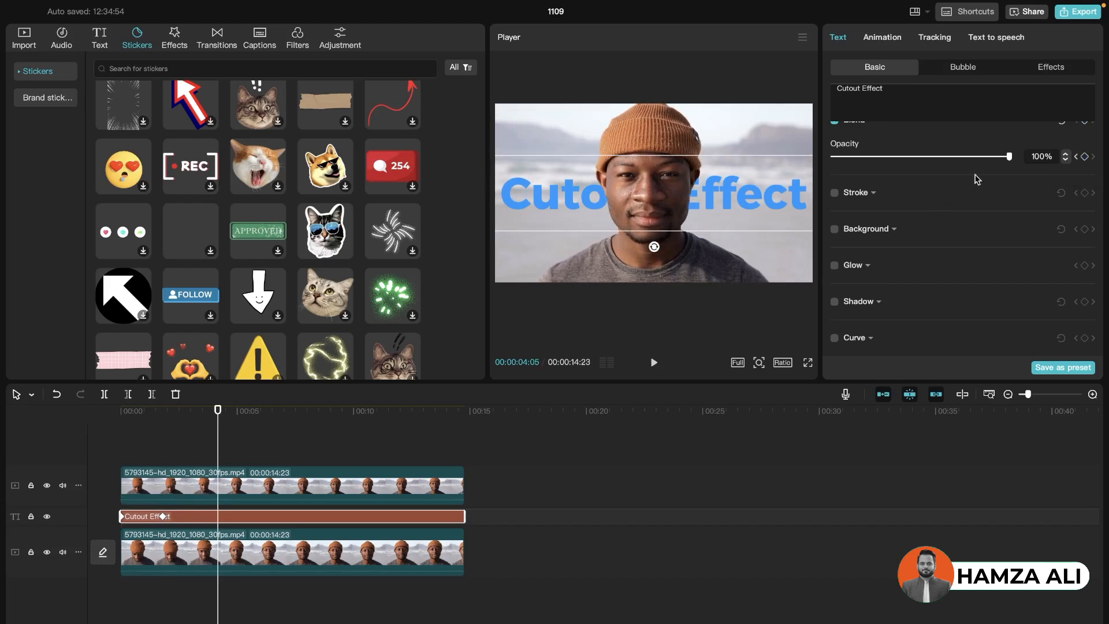
{"action": "left_click_drag", "start_coordinate": [999, 157], "coordinate": [819, 168]}
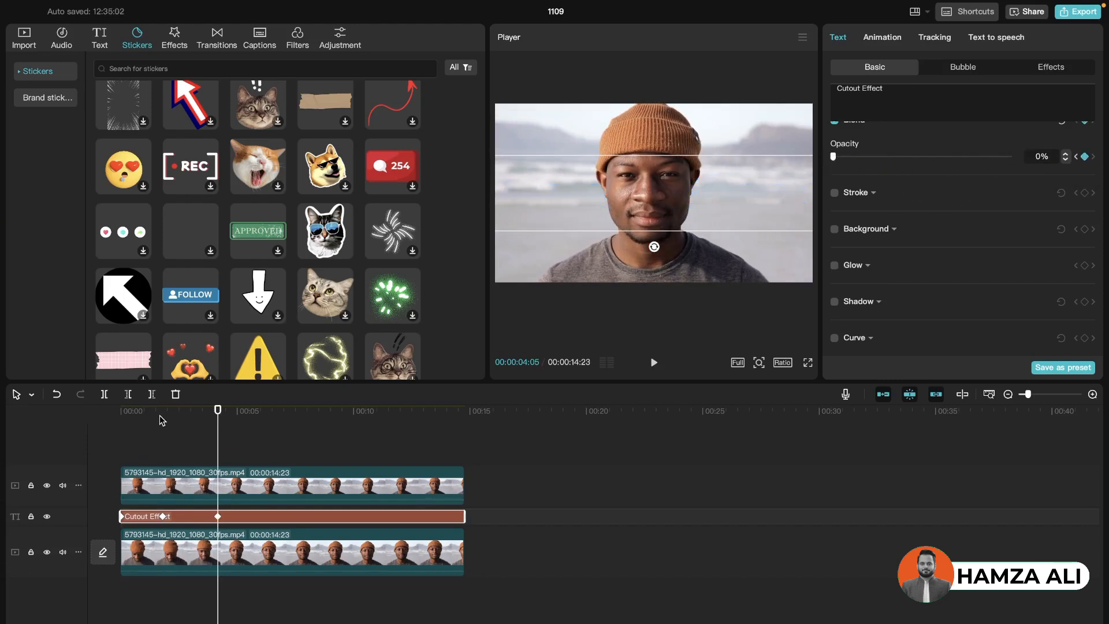
{"action": "left_click_drag", "start_coordinate": [142, 414], "coordinate": [100, 420]}
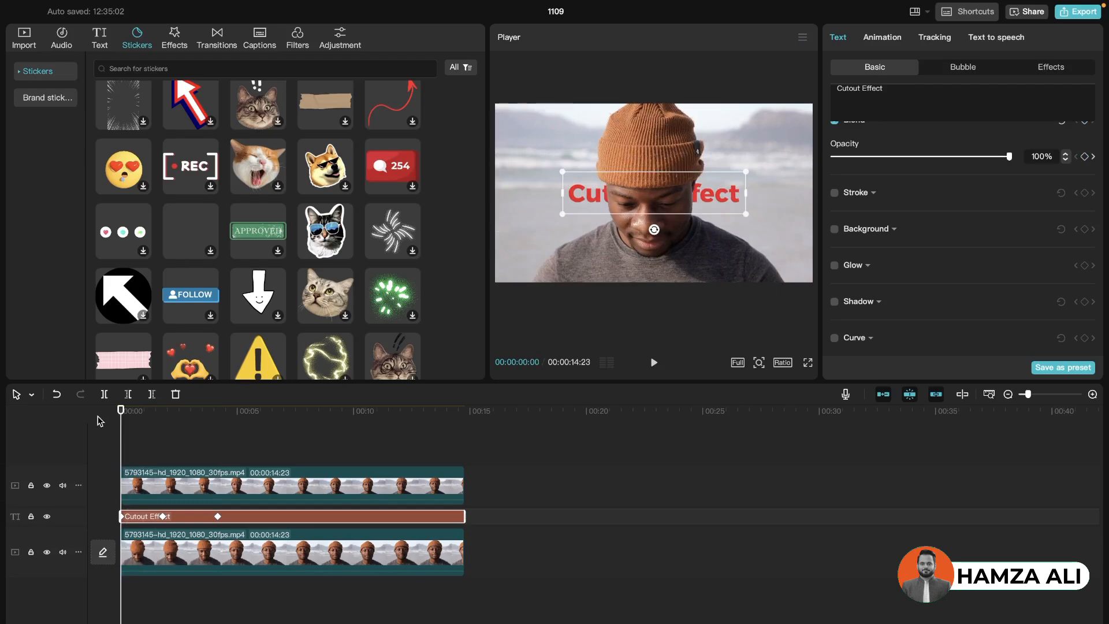
{"action": "key", "text": "space"}
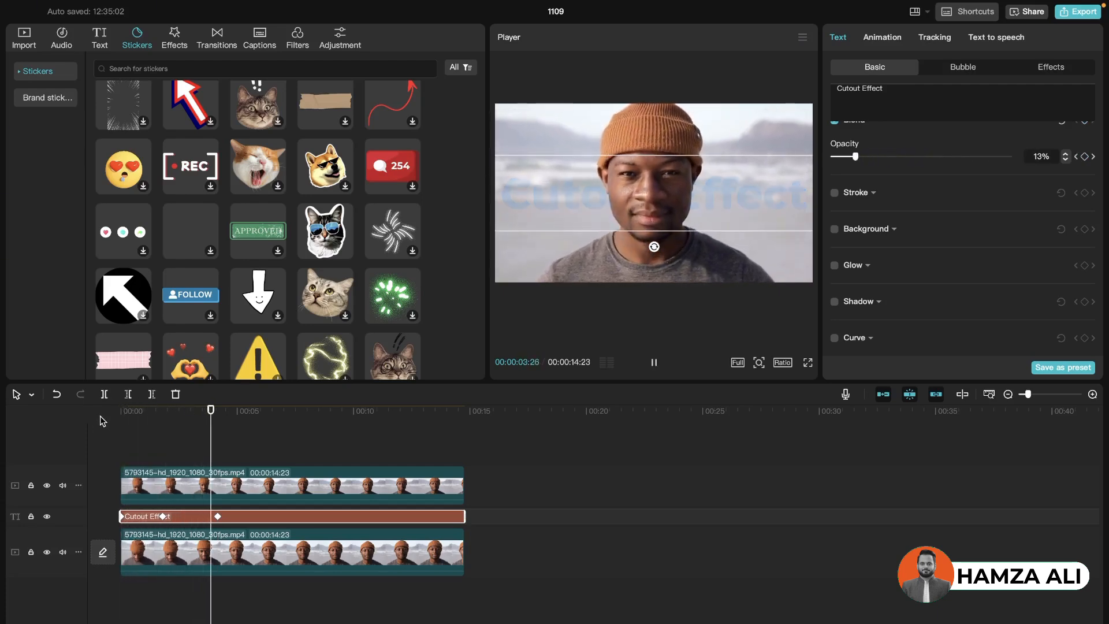
{"action": "key", "text": "space"}
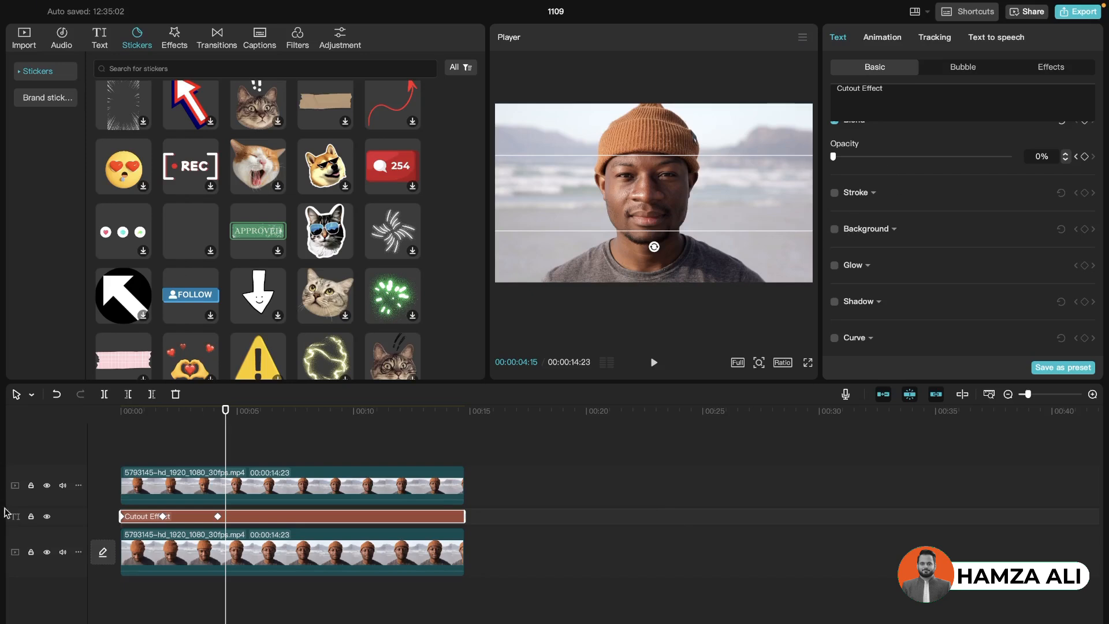
Return to 00:00:00:00 and enable the stroke on the Cutout Effect text
{"action": "left_click", "coordinate": [195, 412]}
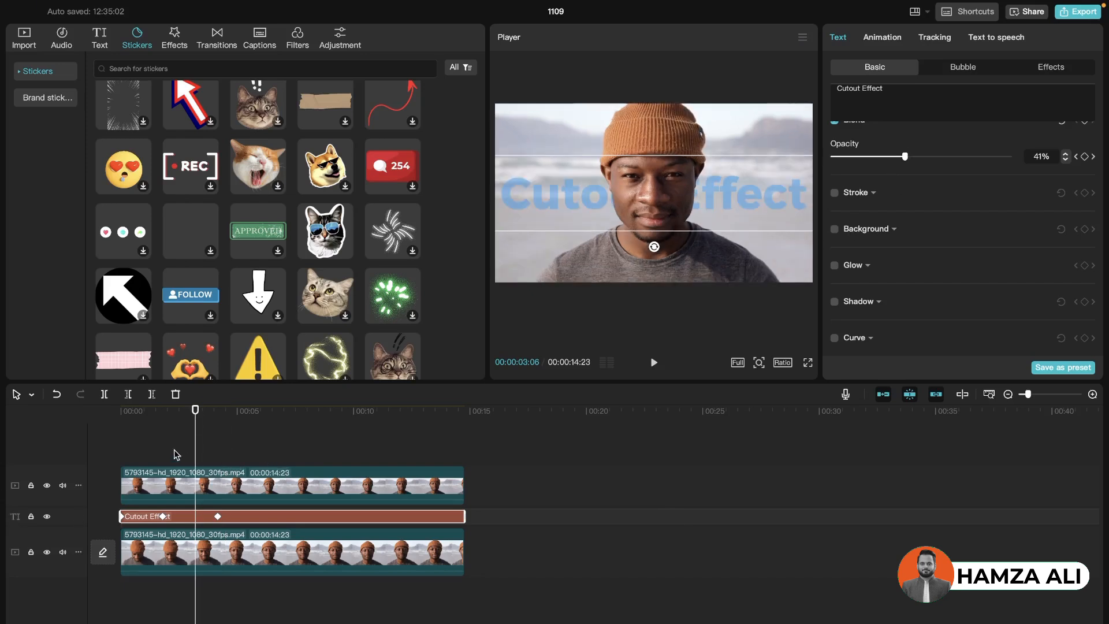
{"action": "left_click", "coordinate": [164, 412]}
{"action": "left_click", "coordinate": [121, 411]}
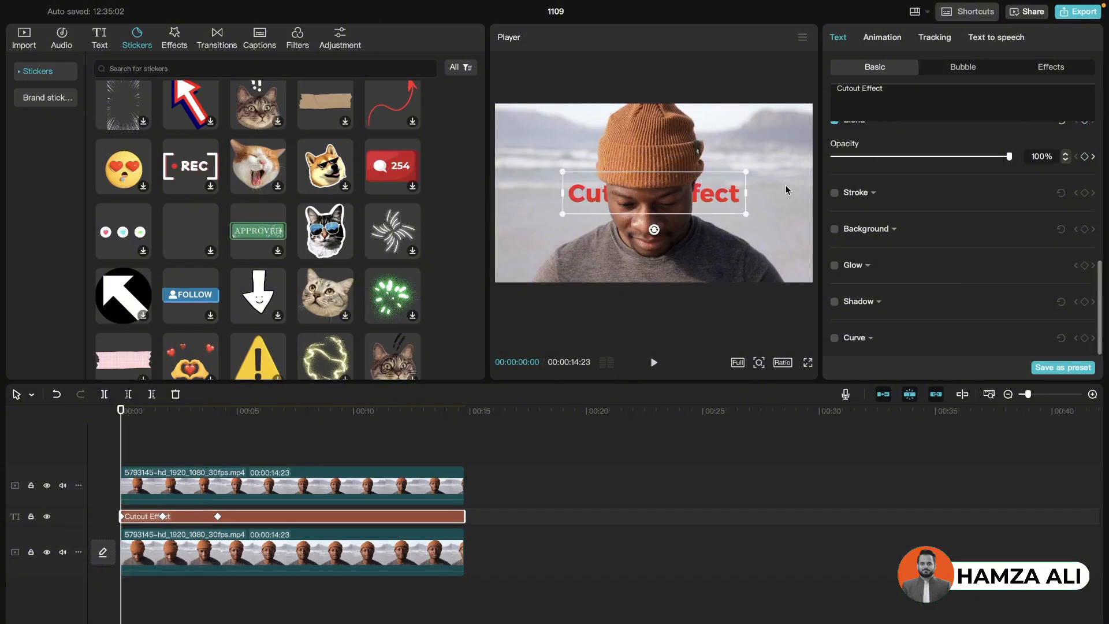
{"action": "left_click", "coordinate": [834, 193]}
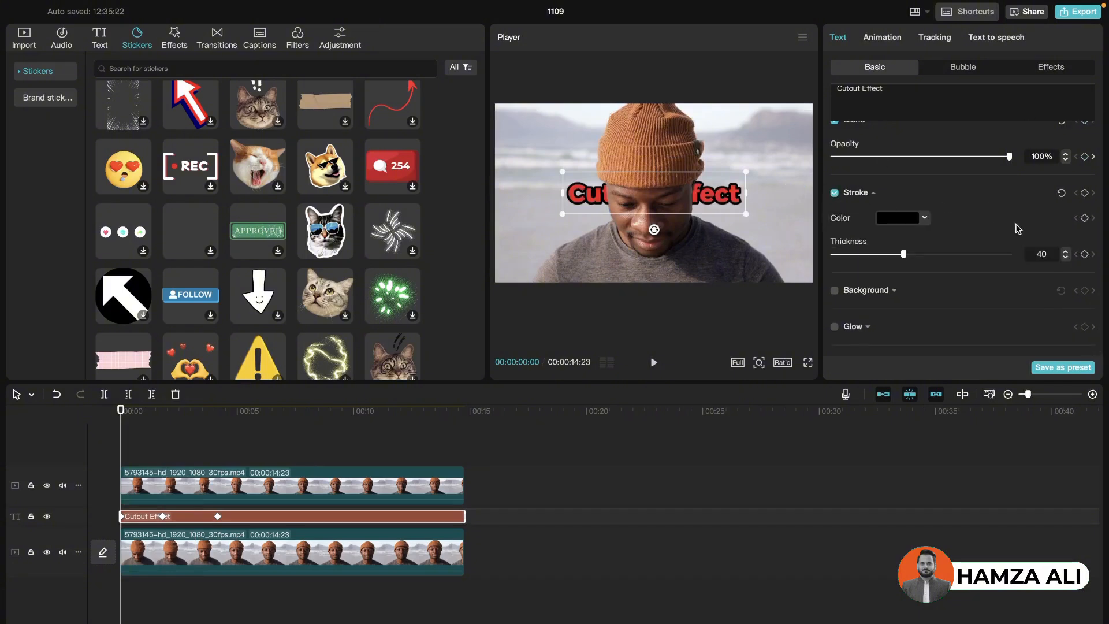
Animate the Cutout Effect text's stroke thickness with keyframes from 40 at 00:00:00:00 to 0 at 00:00:01:24, and play back the animation
{"action": "left_click", "coordinate": [1085, 194]}
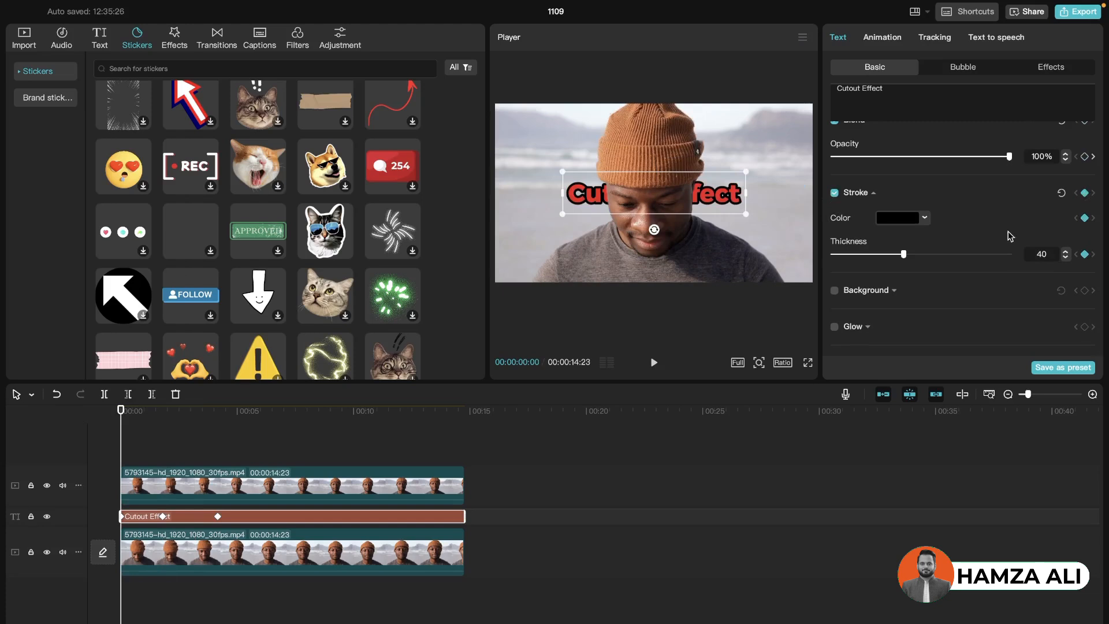
{"action": "left_click", "coordinate": [165, 413]}
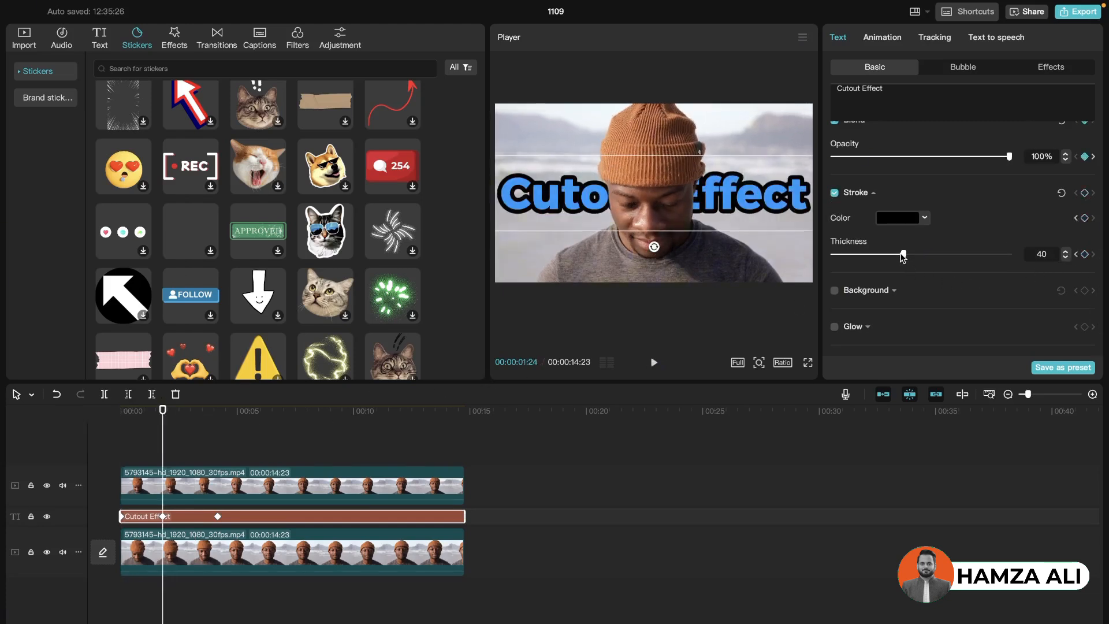
{"action": "left_click_drag", "start_coordinate": [904, 254], "coordinate": [821, 260]}
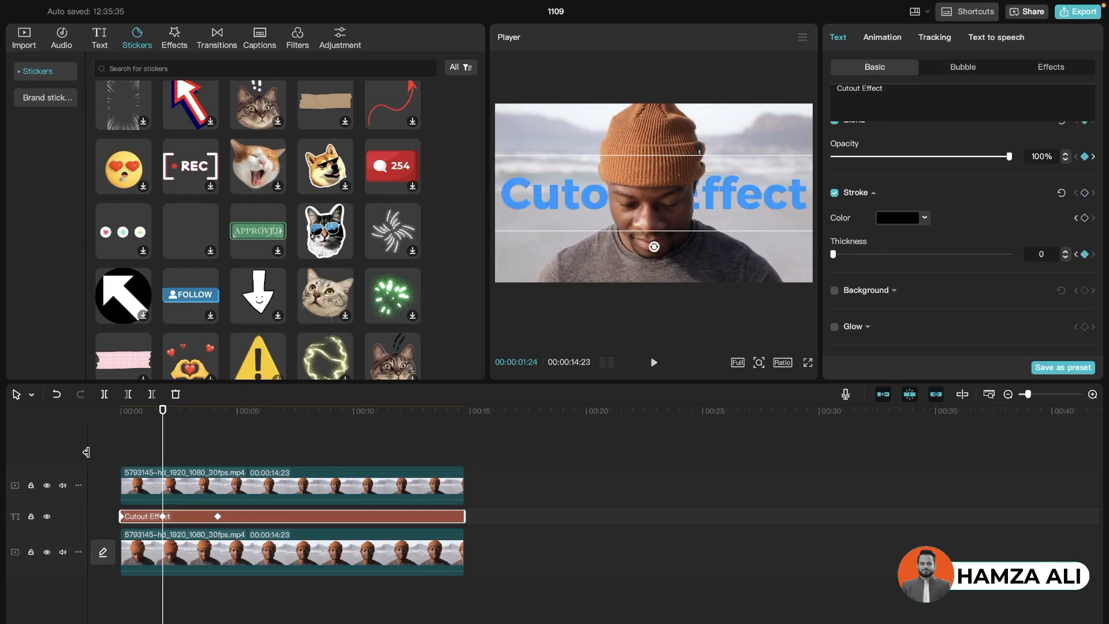
{"action": "left_click_drag", "start_coordinate": [149, 415], "coordinate": [122, 411]}
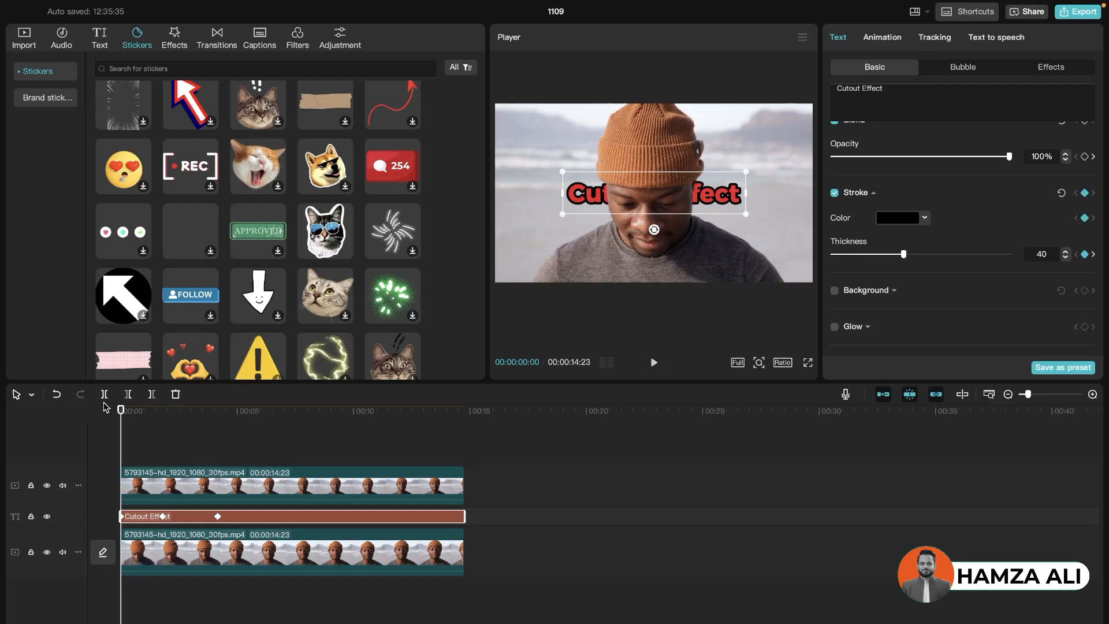
{"action": "key", "text": "space"}
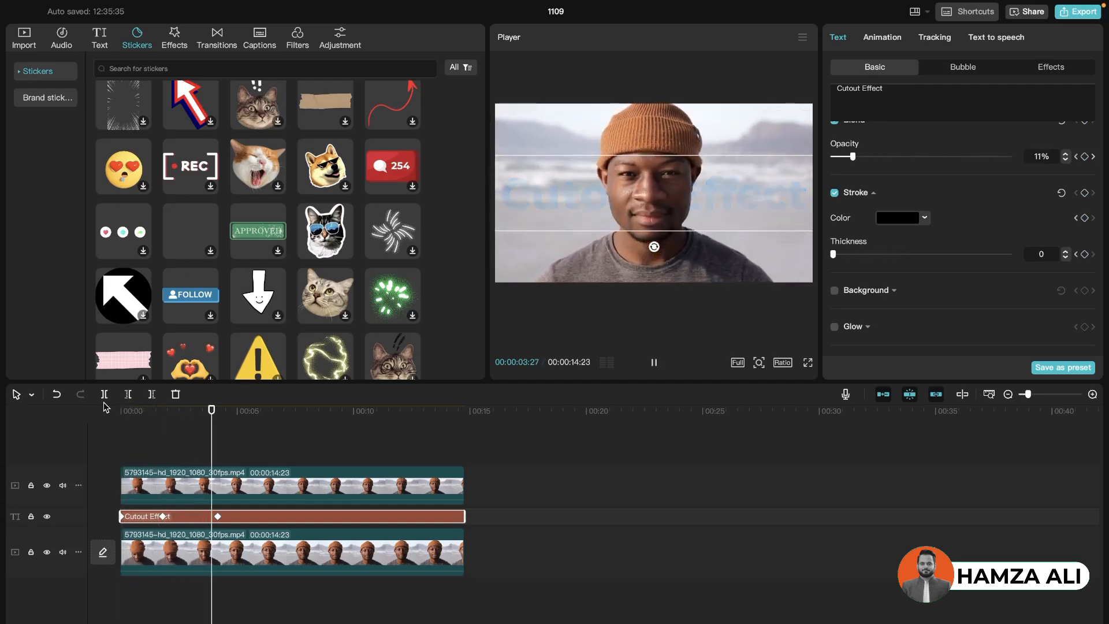
{"action": "key", "text": "space"}
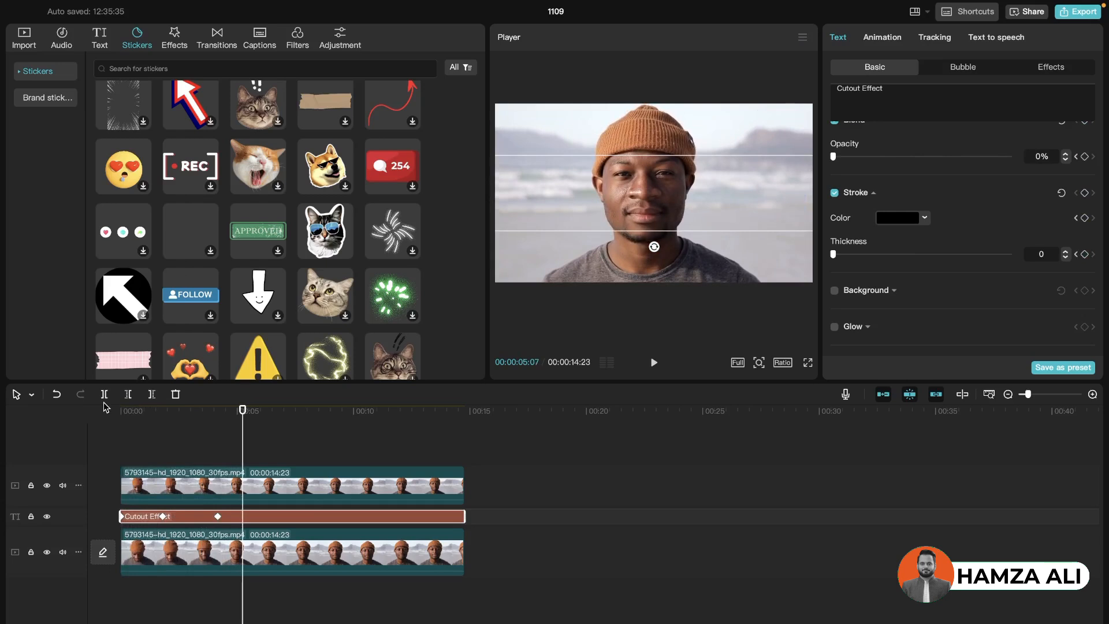
Animate the upper video clip's rotation with keyframes from 0° at 00:00:00:00 to 19° at 00:00:01:20, and play back the rotation
{"action": "left_click", "coordinate": [223, 486]}
{"action": "scroll", "coordinate": [1029, 331], "scroll_direction": "down", "scroll_amount": 2}
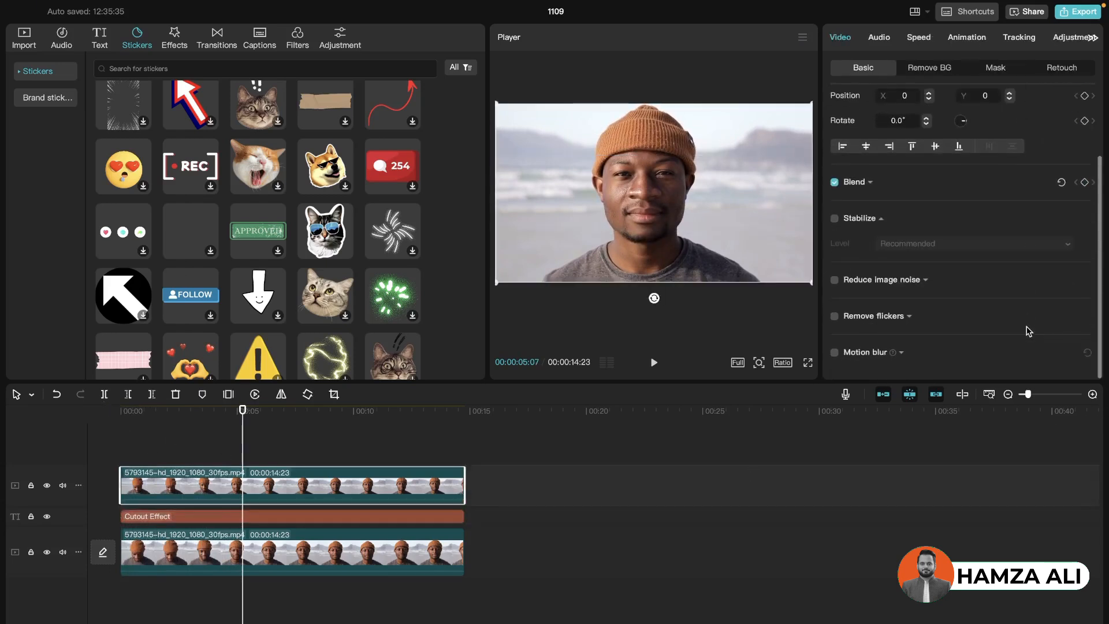
{"action": "scroll", "coordinate": [1028, 331], "scroll_direction": "up", "scroll_amount": 2}
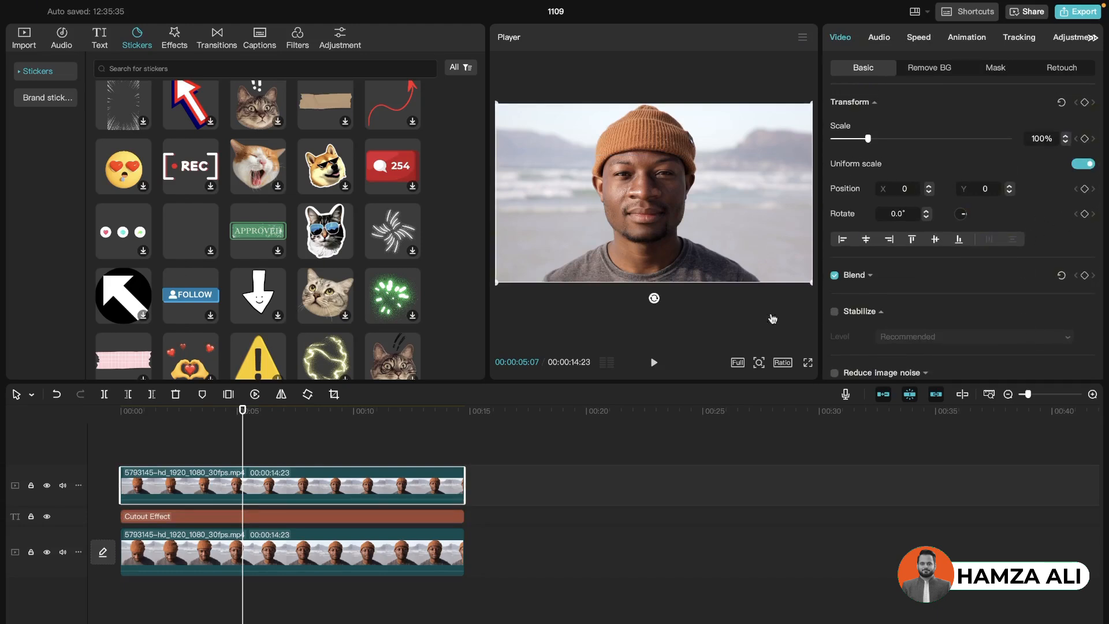
{"action": "left_click_drag", "start_coordinate": [129, 414], "coordinate": [101, 414]}
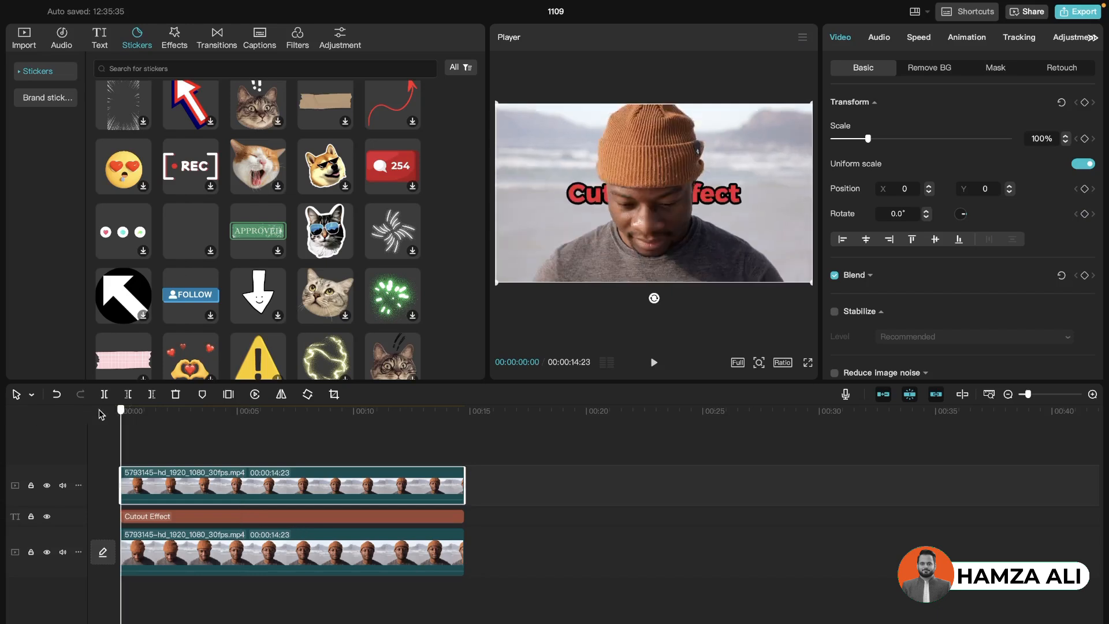
{"action": "left_click", "coordinate": [1086, 215]}
{"action": "left_click_drag", "start_coordinate": [120, 410], "coordinate": [158, 405]}
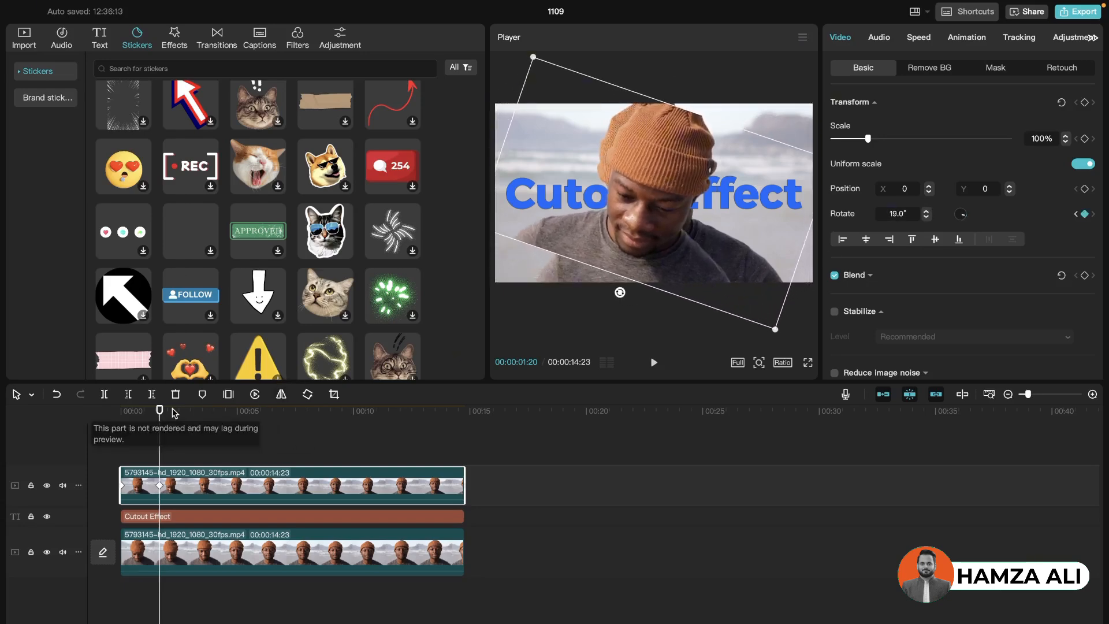
{"action": "left_click_drag", "start_coordinate": [156, 414], "coordinate": [102, 414]}
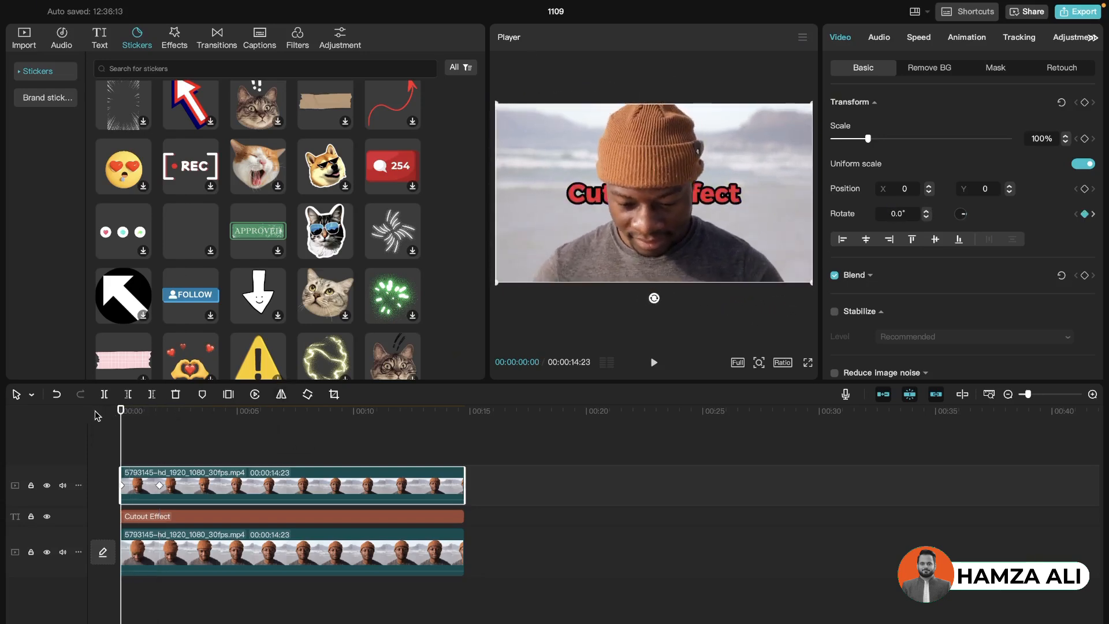
{"action": "key", "text": "space"}
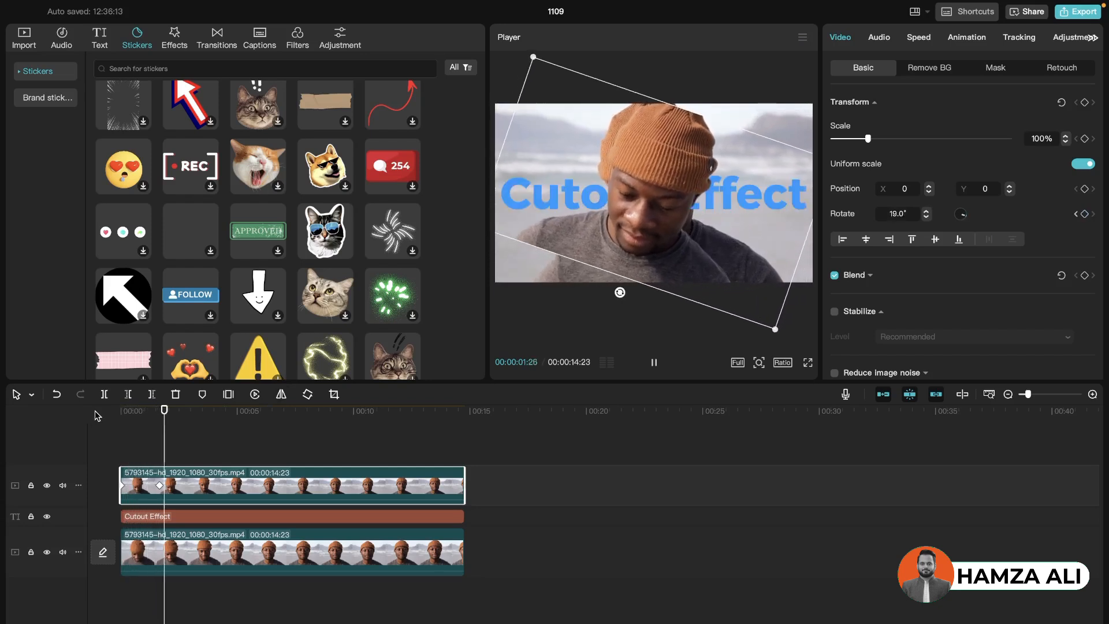
{"action": "key", "text": "space"}
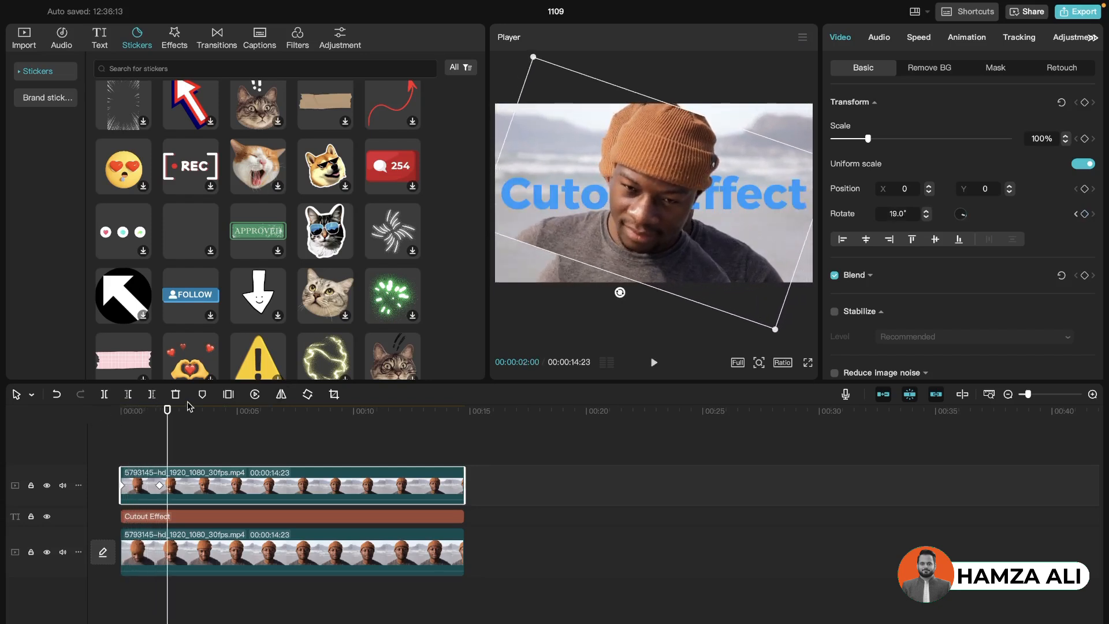